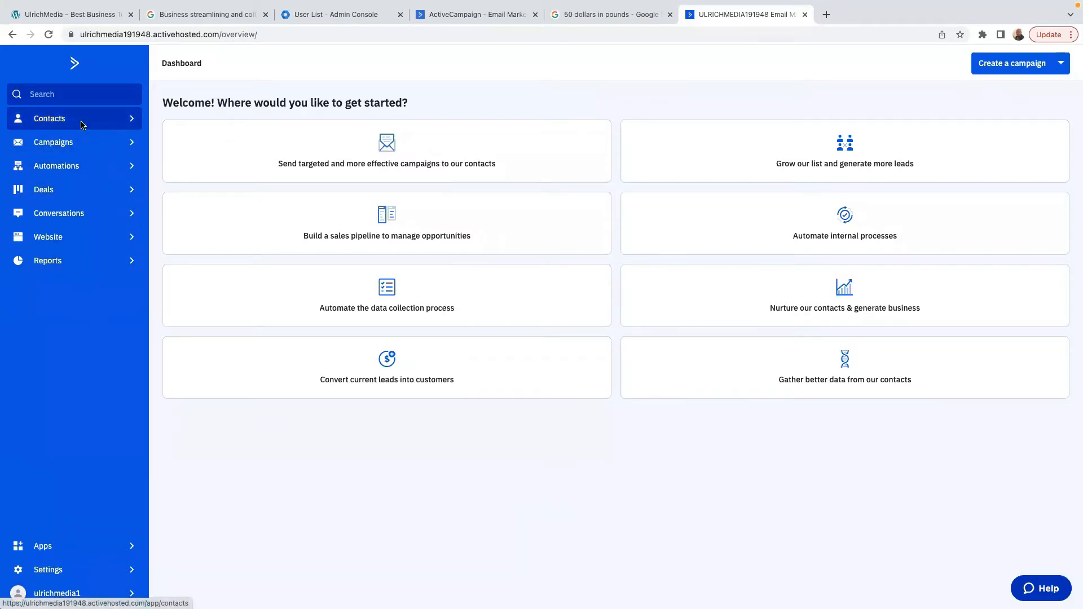
- Create a custom contact list named "my Lead Magnet"
{"action": "left_click", "coordinate": [132, 120]}
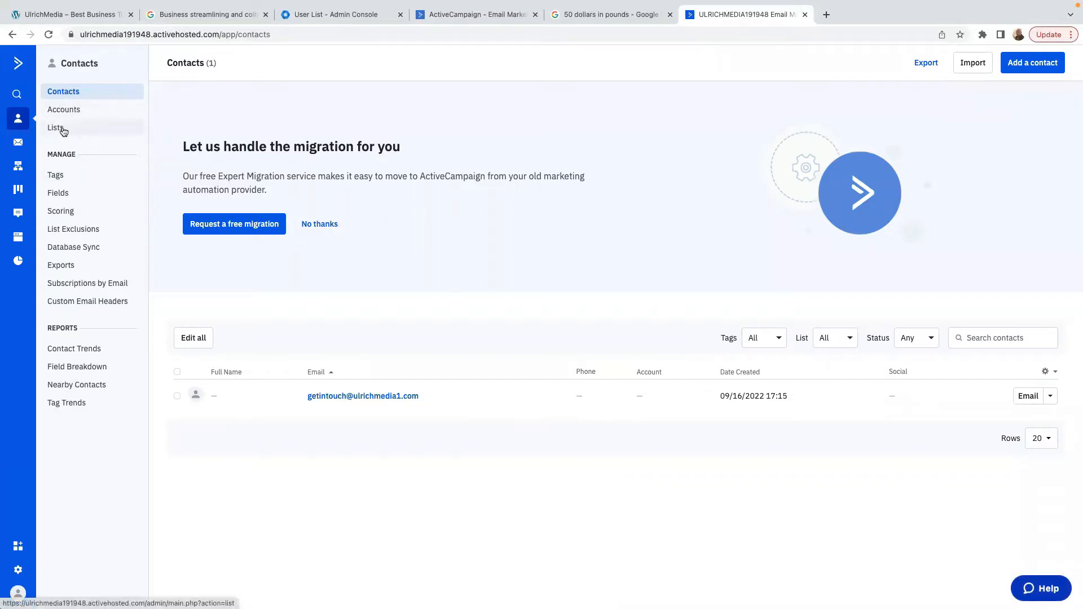
{"action": "left_click", "coordinate": [63, 132]}
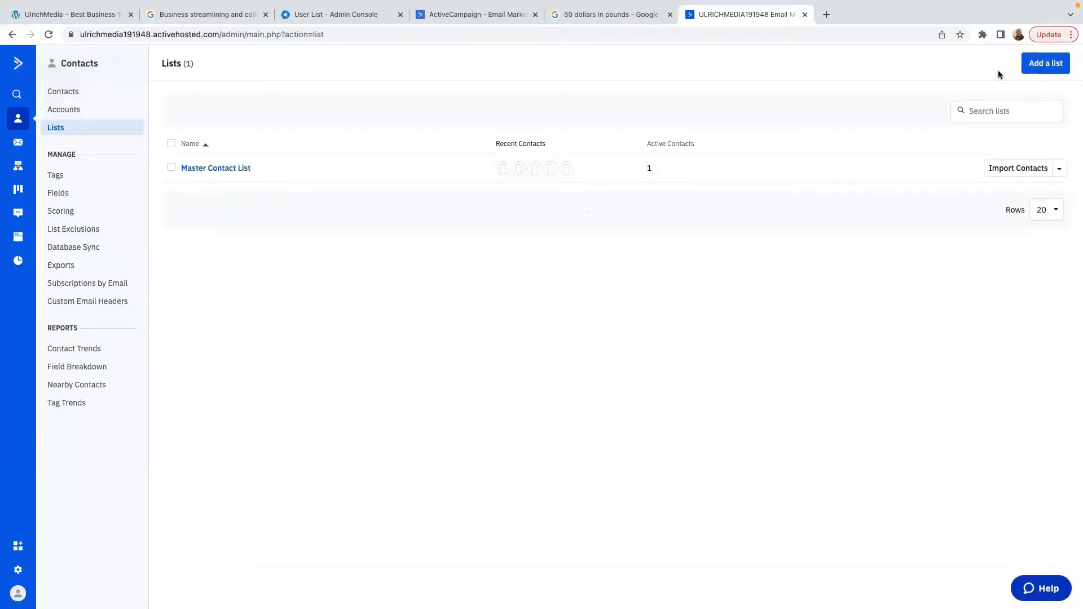
{"action": "left_click", "coordinate": [1050, 65]}
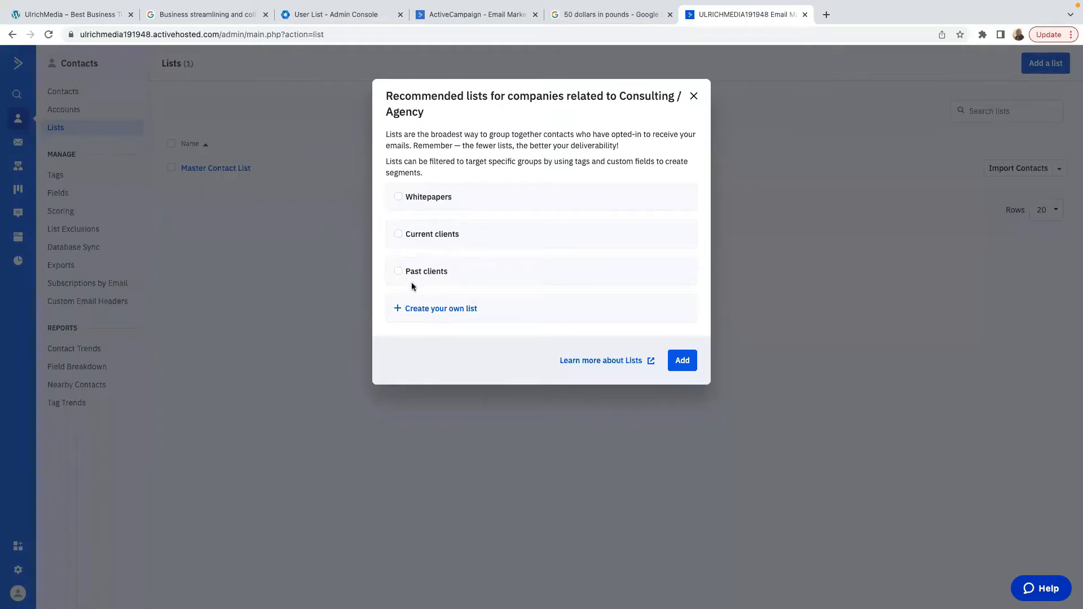
{"action": "left_click", "coordinate": [434, 310]}
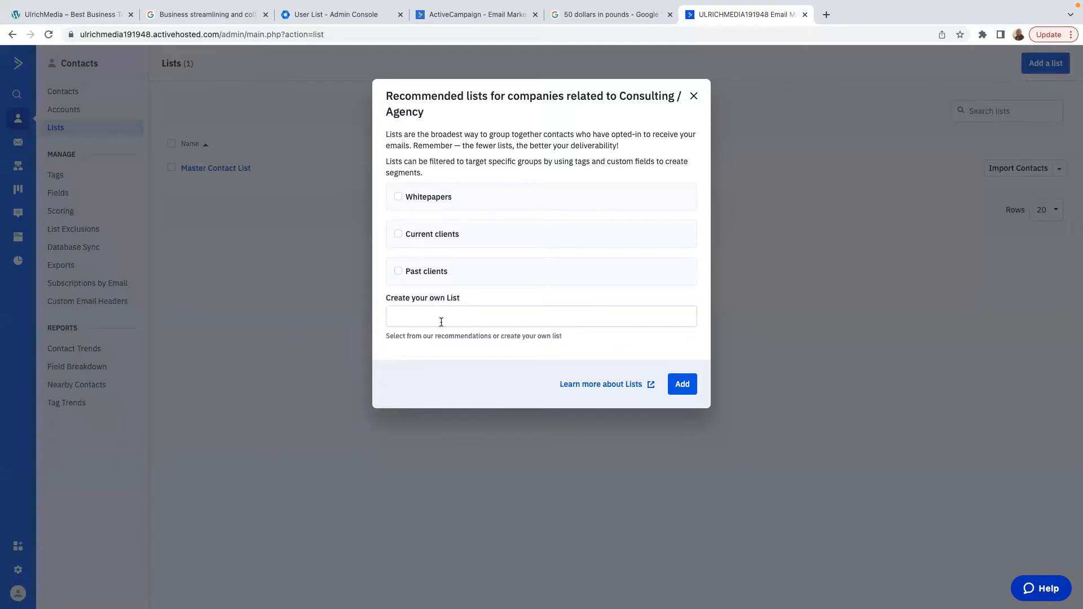
{"action": "left_click", "coordinate": [438, 316]}
{"action": "type", "text": "my Lead Magnet"}
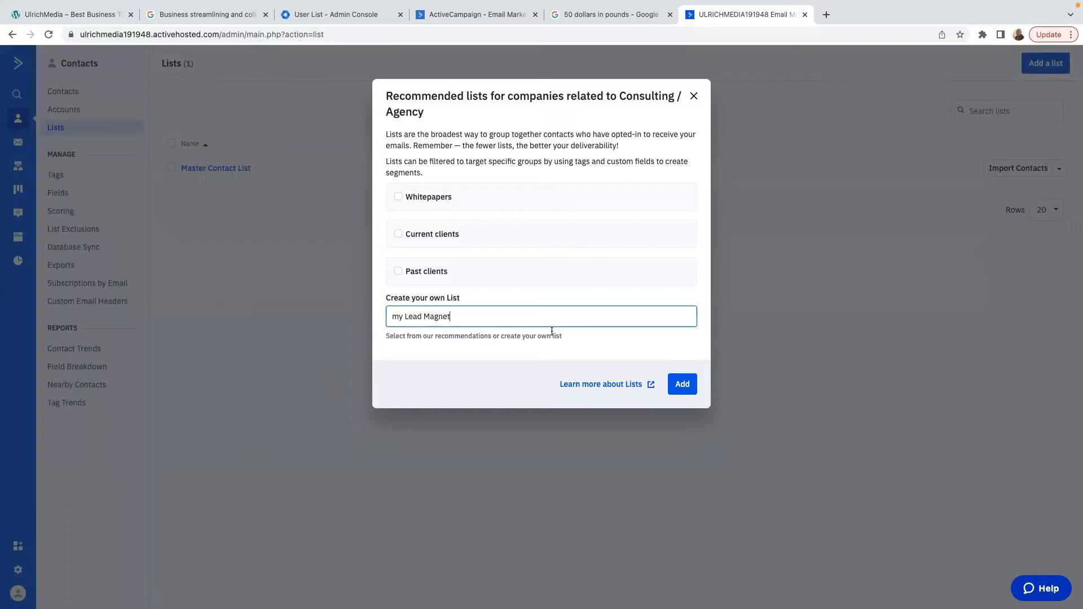
{"action": "left_click", "coordinate": [683, 386]}
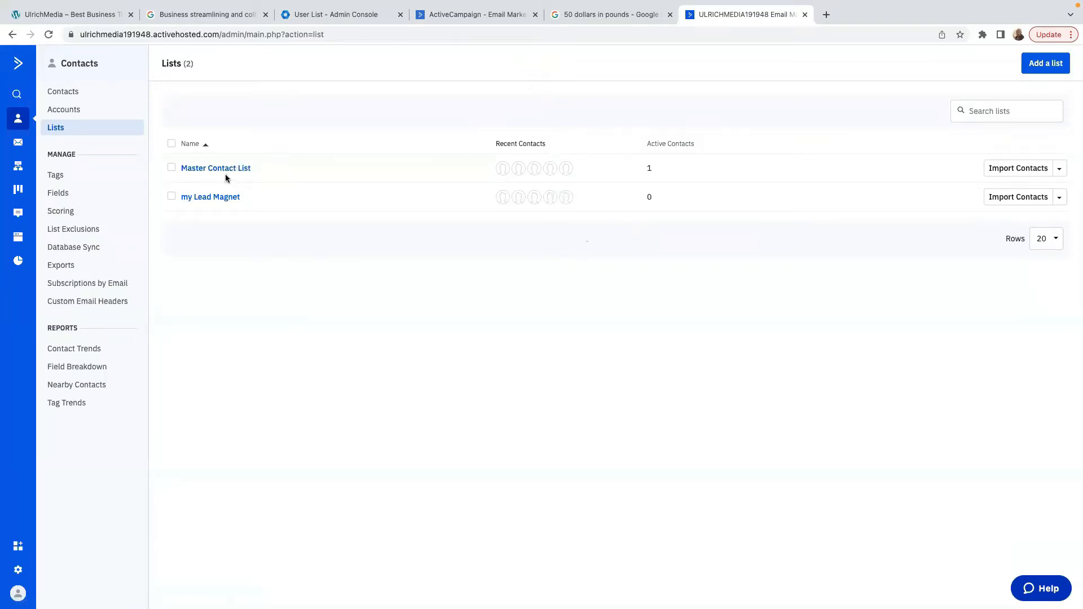
- Look at the selection option for Master Contact List and the contact import options for my Lead Magnet, and return to the dashboard
{"action": "left_click", "coordinate": [171, 168]}
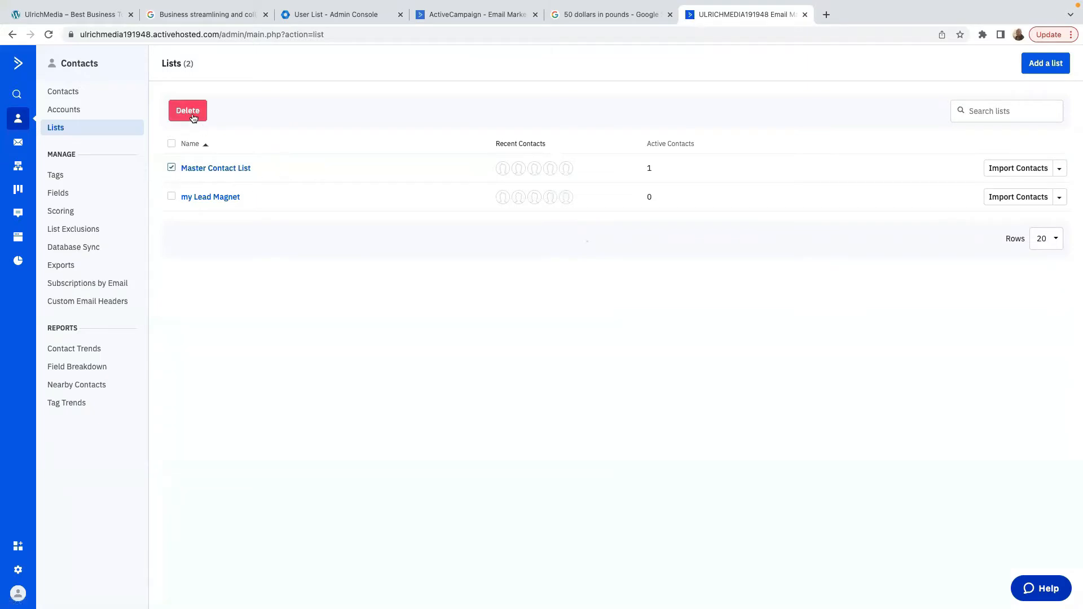
{"action": "left_click", "coordinate": [171, 167]}
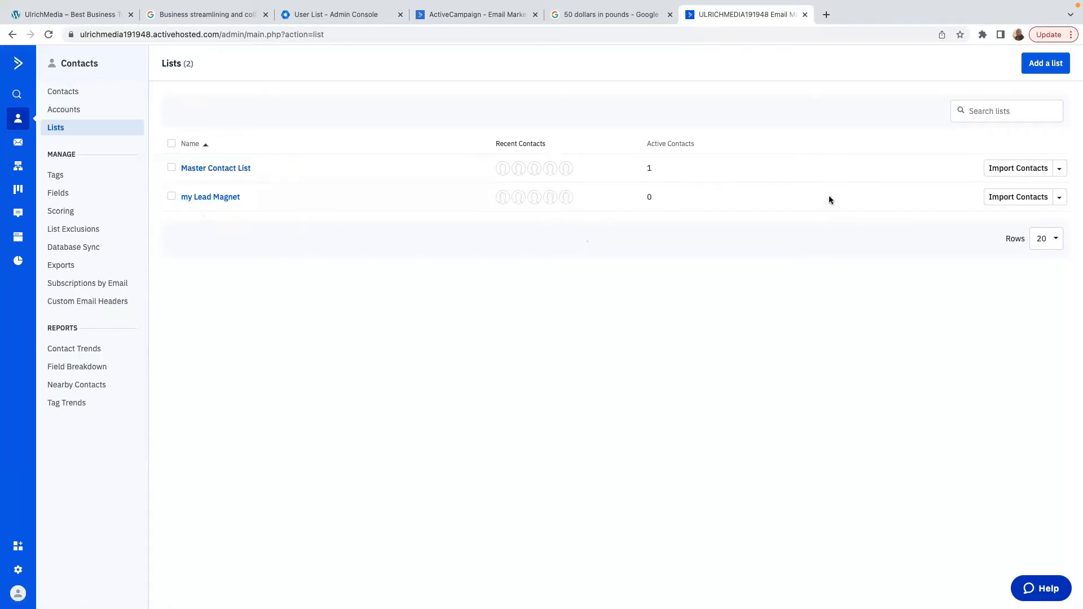
{"action": "left_click", "coordinate": [1016, 203]}
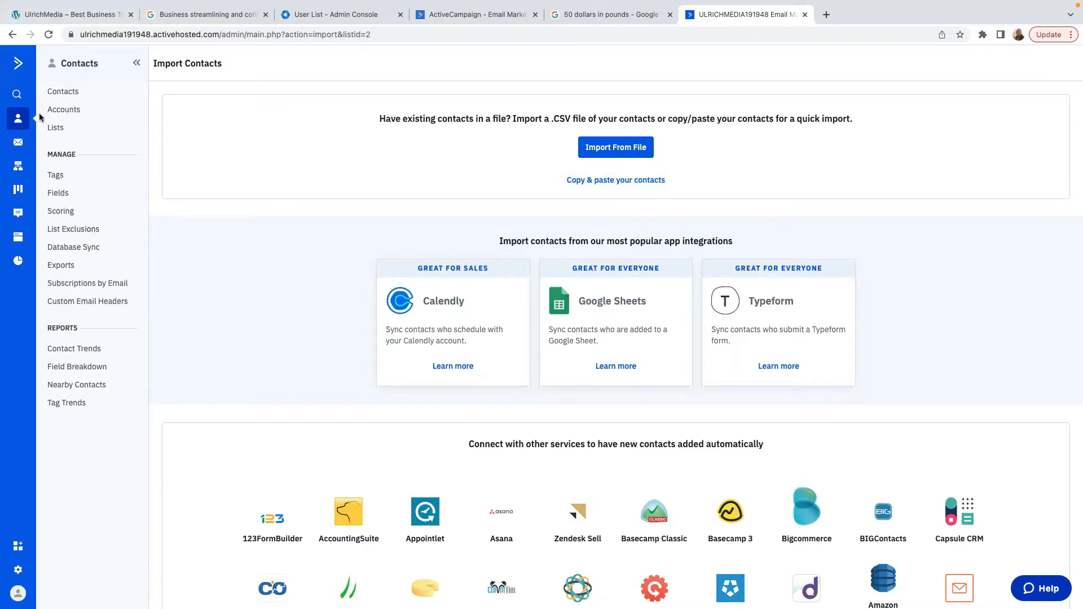
{"action": "left_click", "coordinate": [17, 66]}
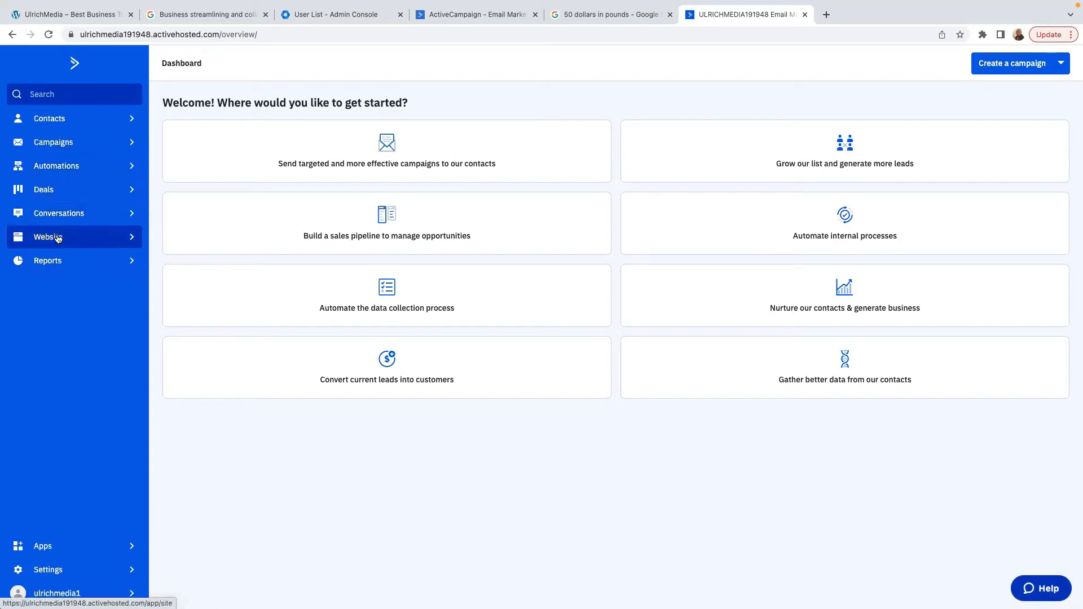
- Start creating a new website form
{"action": "left_click", "coordinate": [60, 238]}
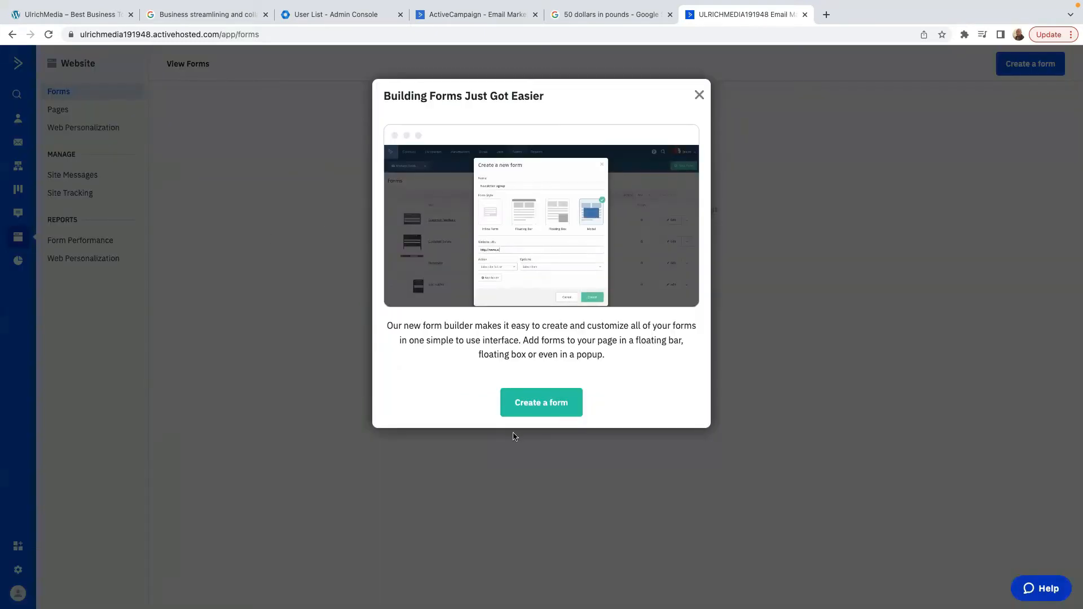
{"action": "left_click", "coordinate": [541, 403]}
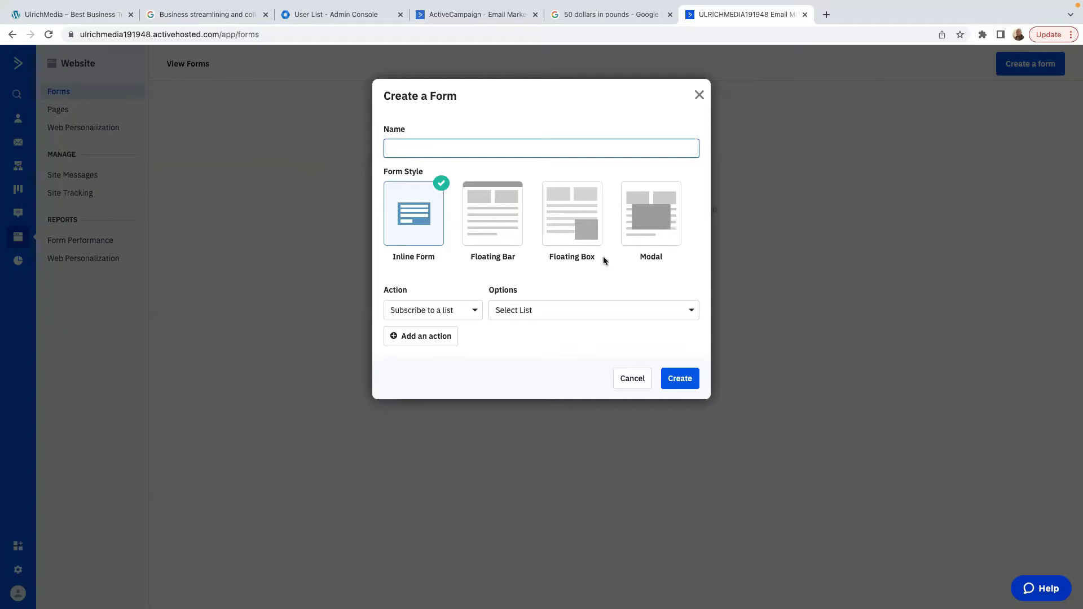
- Compare the Floating Bar, Floating Box and Modal form styles, and return to the Inline Form style
{"action": "left_click", "coordinate": [504, 221]}
{"action": "left_click", "coordinate": [568, 230]}
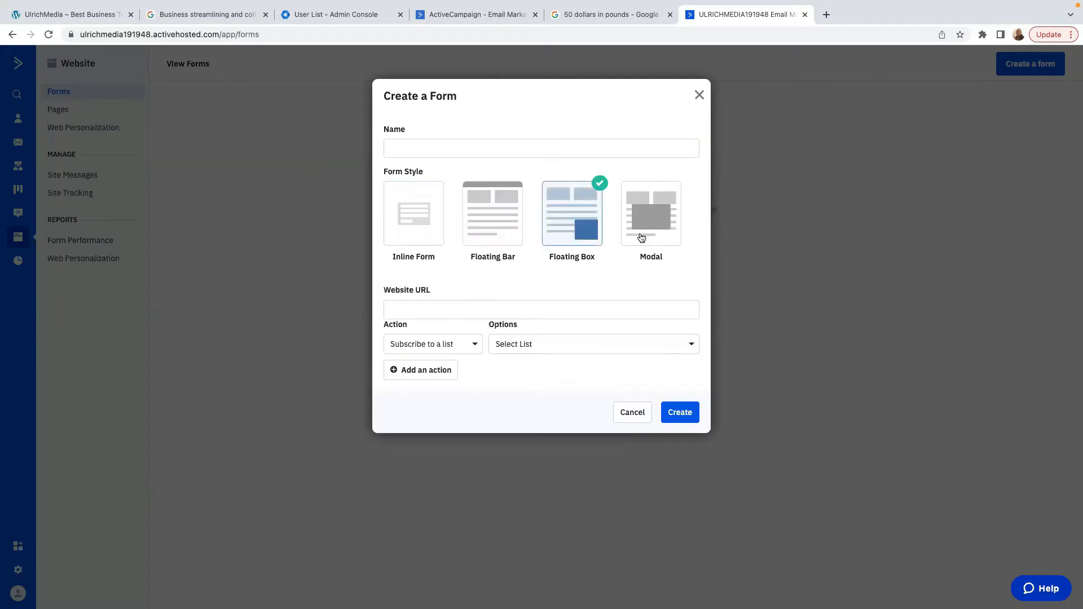
{"action": "left_click", "coordinate": [633, 234]}
{"action": "left_click", "coordinate": [429, 228]}
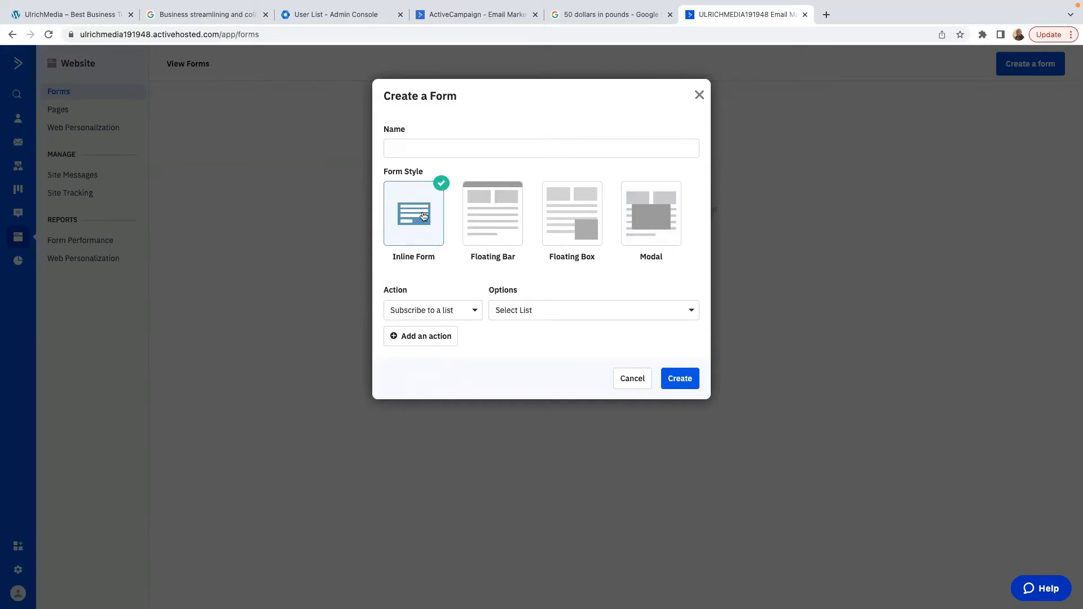
{"action": "left_click", "coordinate": [498, 231]}
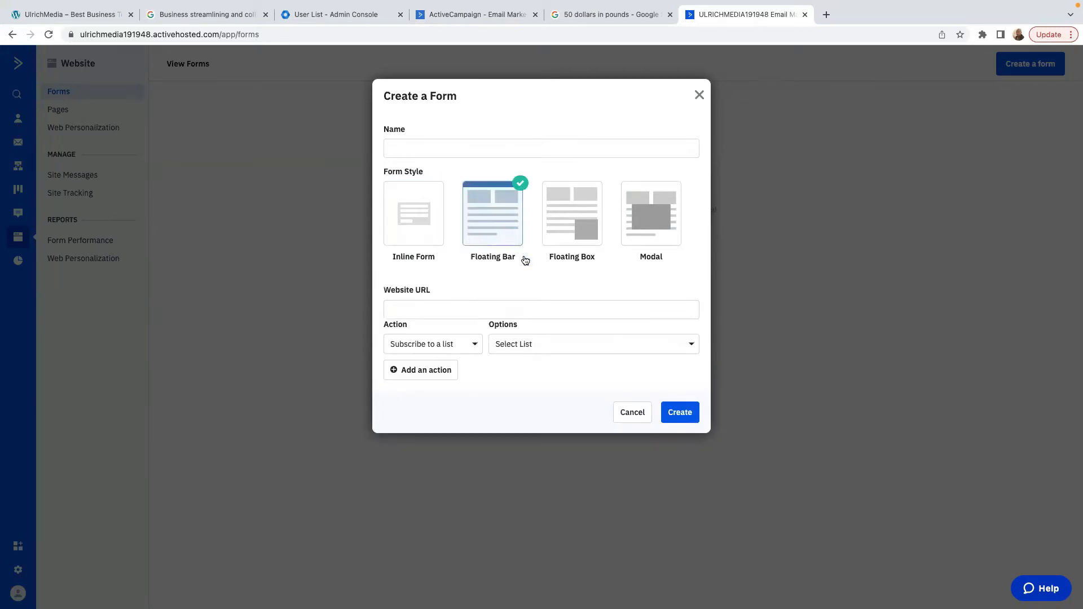
{"action": "scroll", "coordinate": [564, 222], "scroll_direction": "up", "scroll_amount": 5}
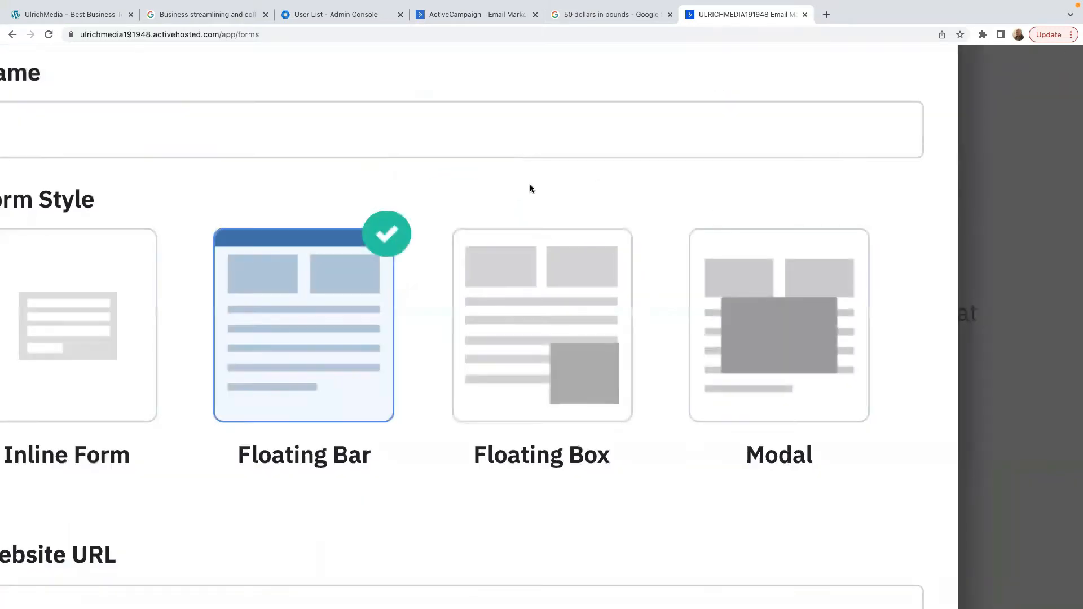
{"action": "right_click", "coordinate": [676, 211]}
{"action": "left_click", "coordinate": [653, 193]}
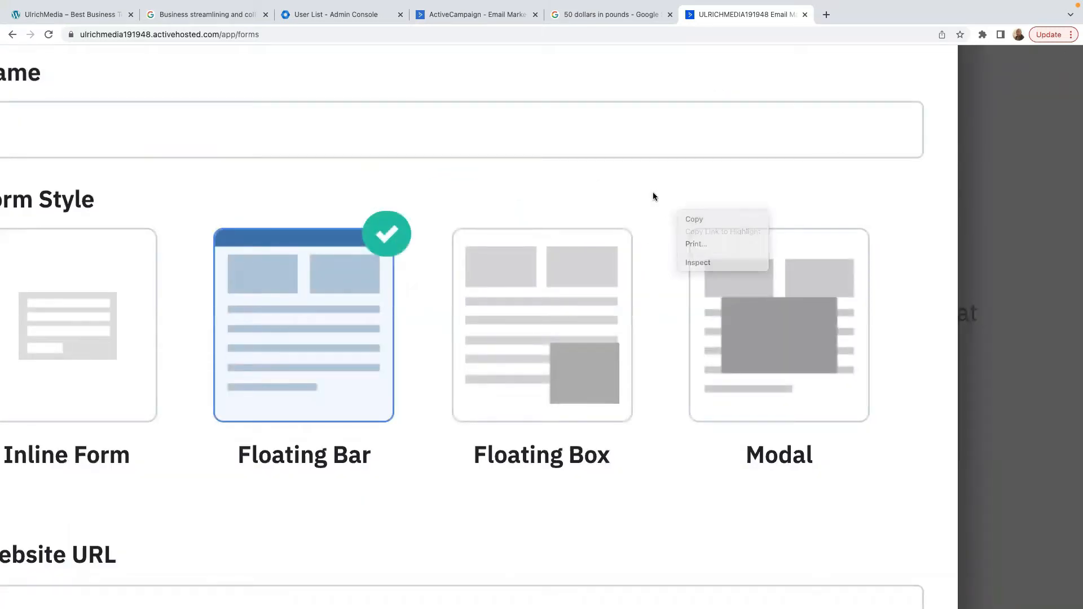
{"action": "scroll", "coordinate": [651, 196], "scroll_direction": "down", "scroll_amount": 5}
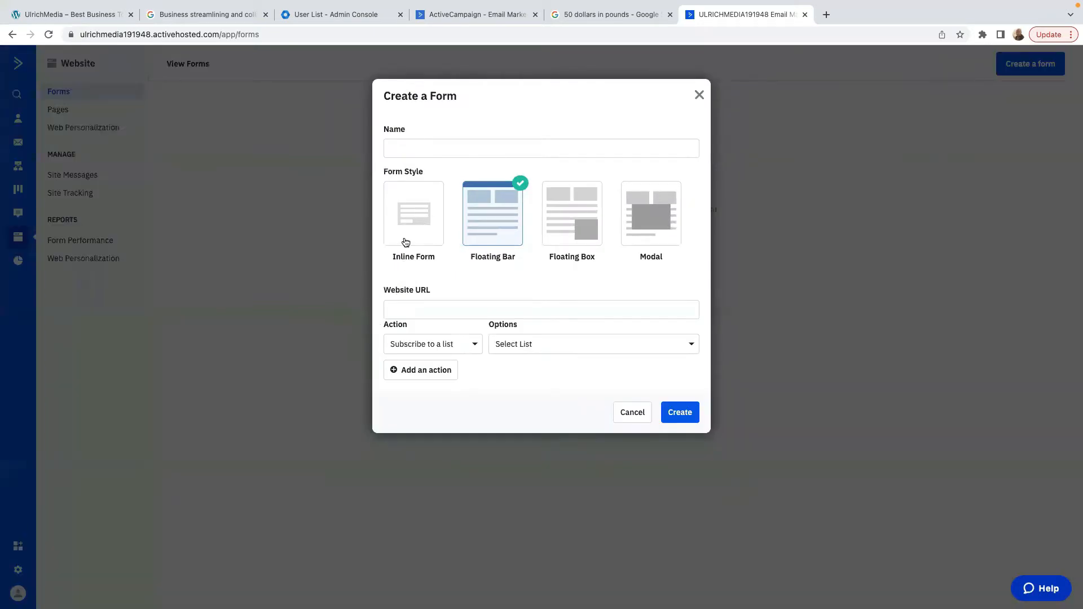
{"action": "left_click", "coordinate": [410, 232]}
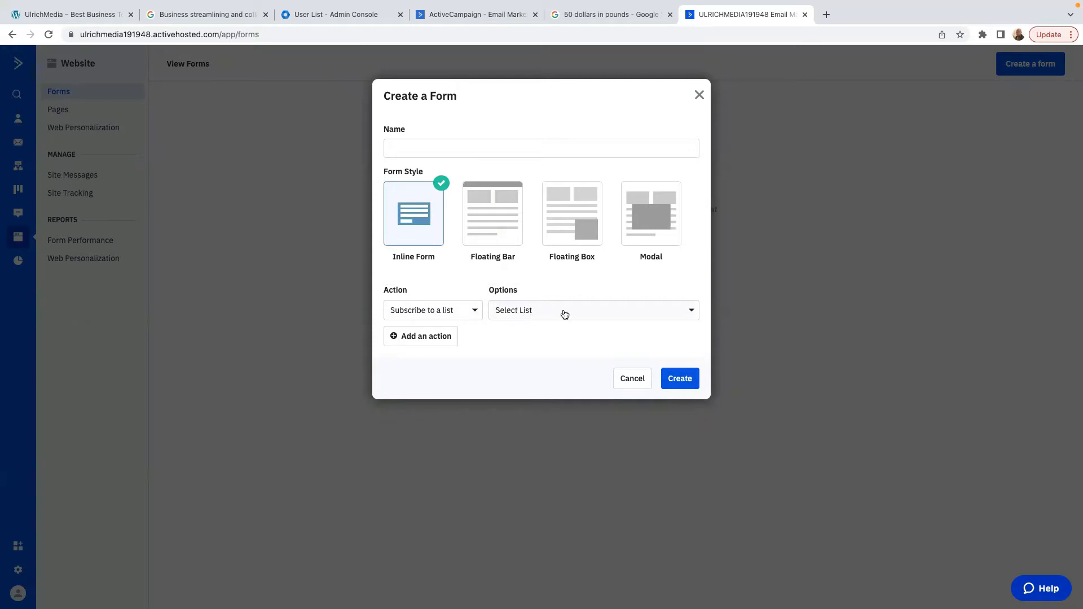
- Create the inline form with the name "My Lead Magnet", subscribing contacts to the my Lead Magnet list
{"action": "left_click", "coordinate": [618, 312]}
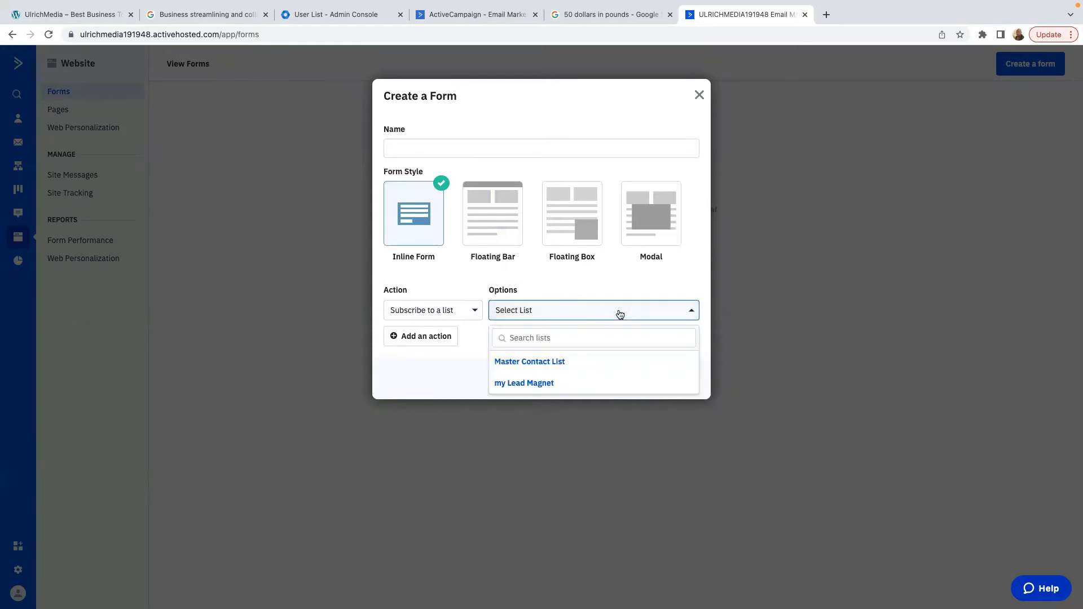
{"action": "left_click", "coordinate": [525, 383]}
{"action": "left_click", "coordinate": [680, 384]}
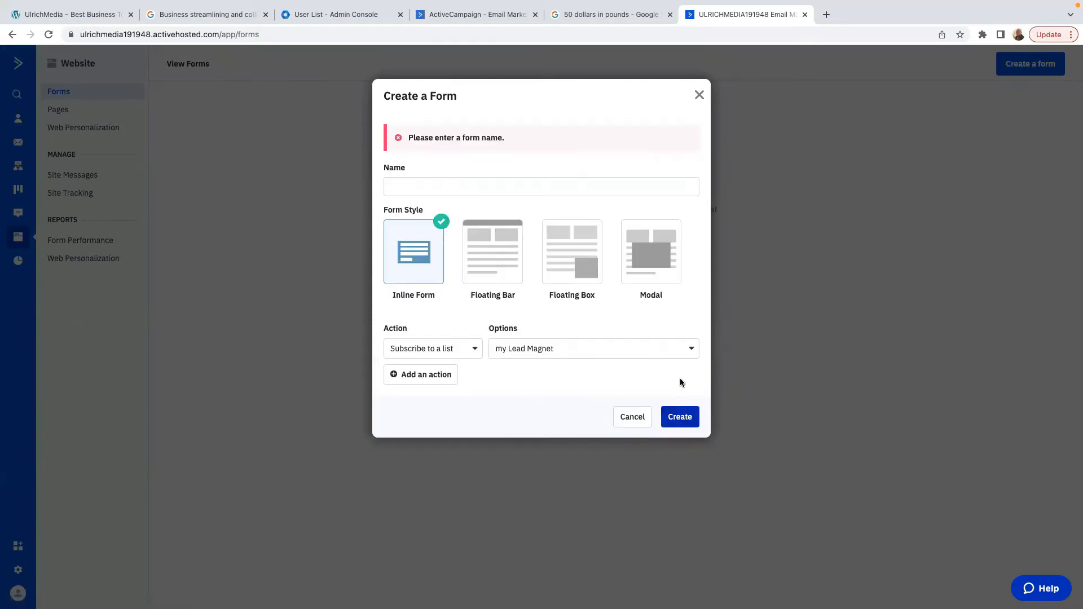
{"action": "left_click", "coordinate": [414, 189]}
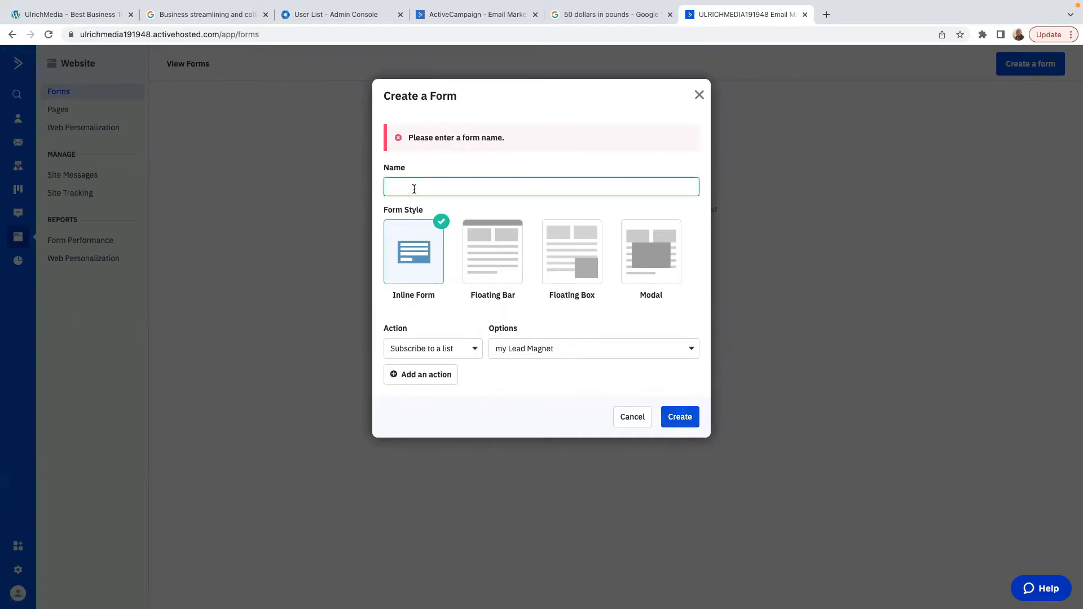
{"action": "type", "text": "My Lead Magnet"}
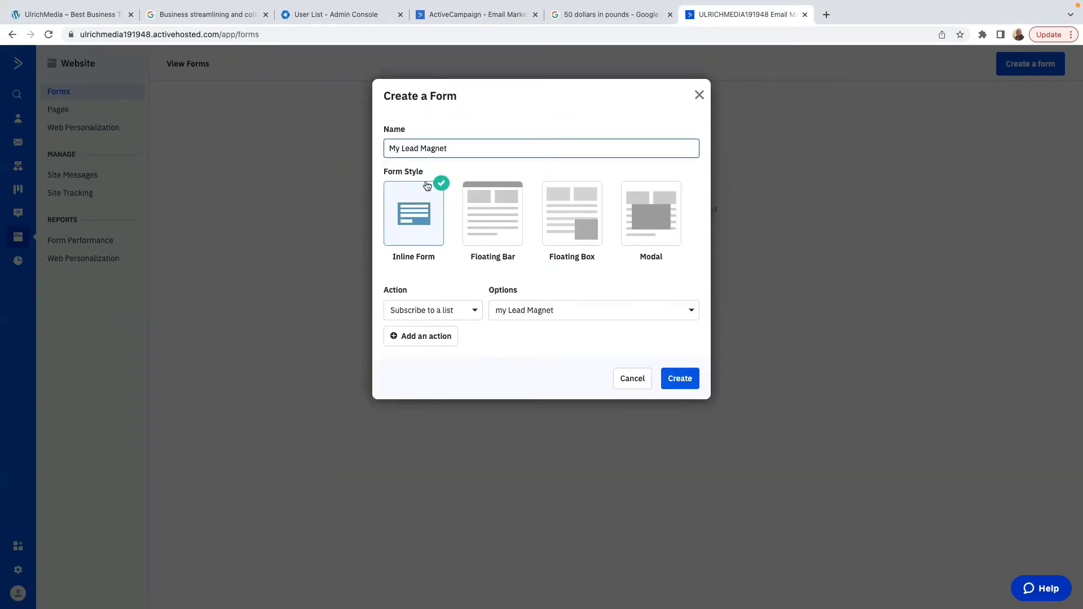
{"action": "left_click", "coordinate": [681, 379]}
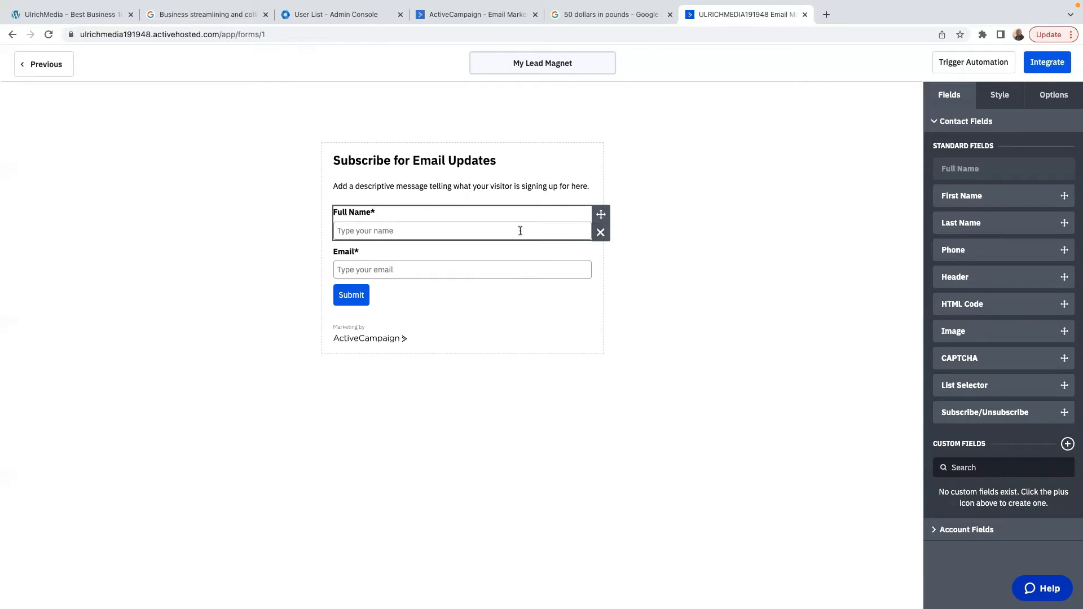
- Replace the form's Full Name field with a First Name field above Email and make it required
{"action": "left_click", "coordinate": [600, 234]}
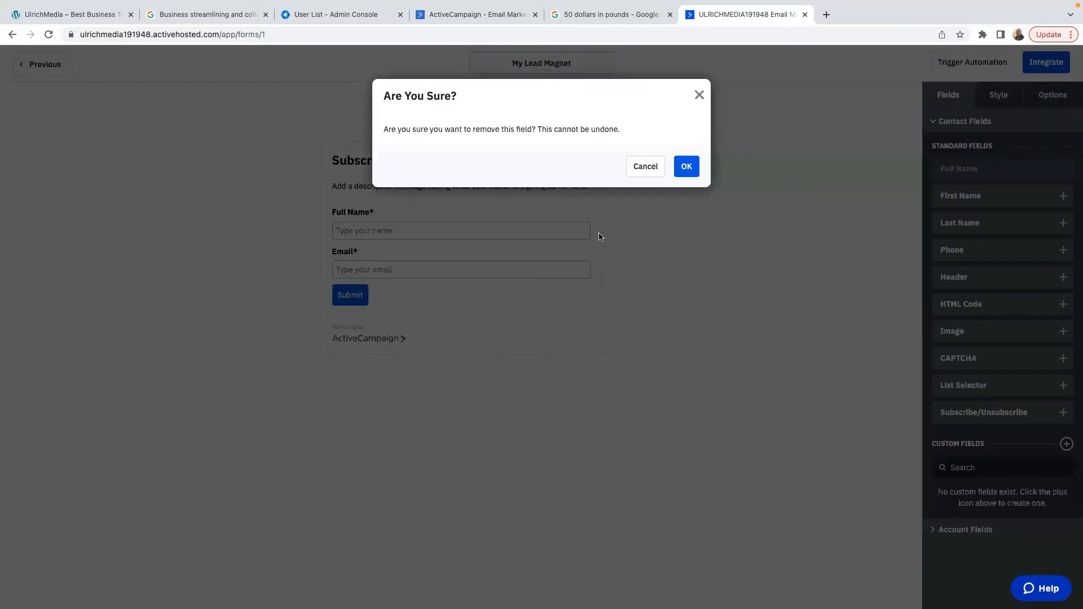
{"action": "left_click", "coordinate": [686, 167]}
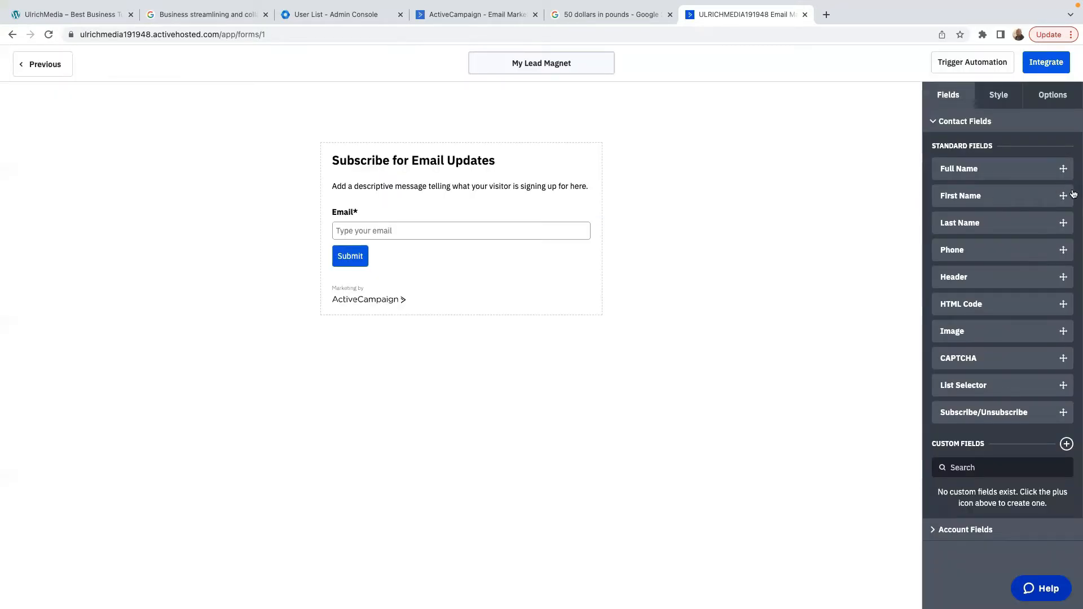
{"action": "left_click_drag", "start_coordinate": [1064, 195], "coordinate": [537, 212]}
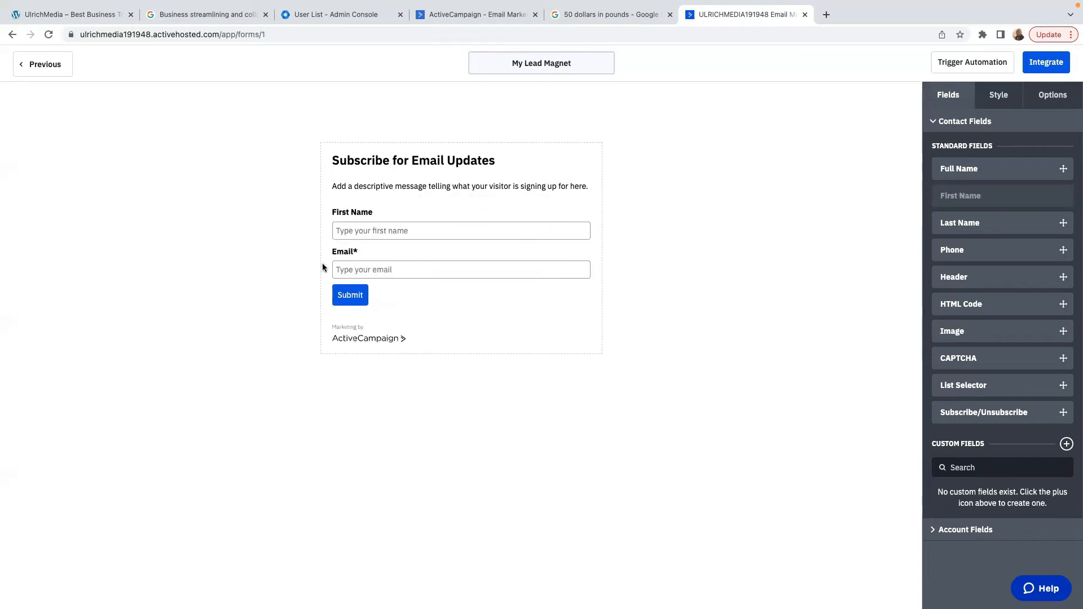
{"action": "left_click", "coordinate": [502, 213]}
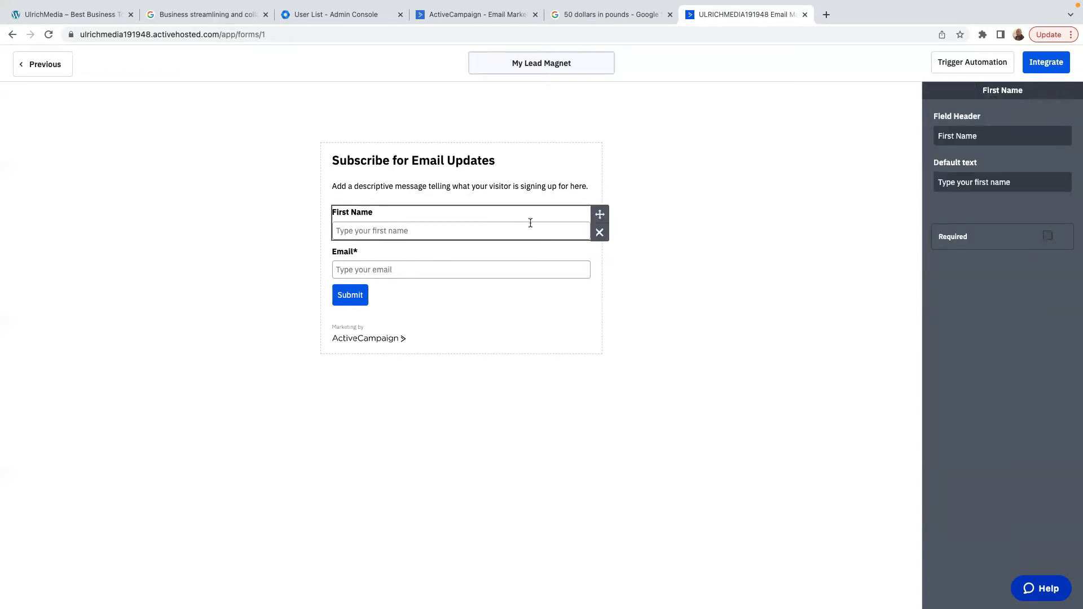
{"action": "left_click", "coordinate": [1048, 237]}
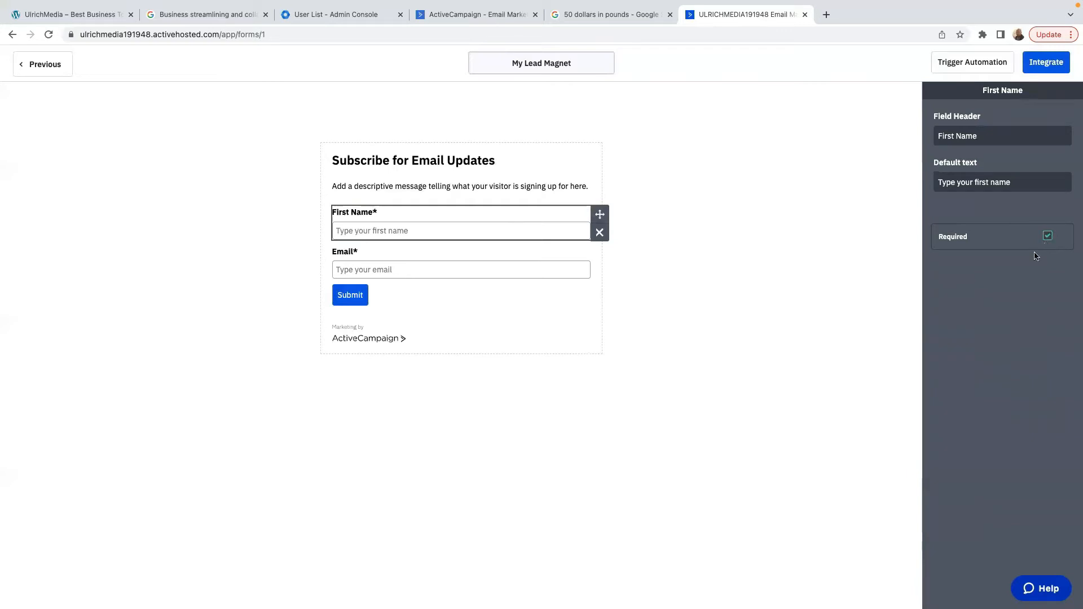
{"action": "left_click", "coordinate": [862, 177]}
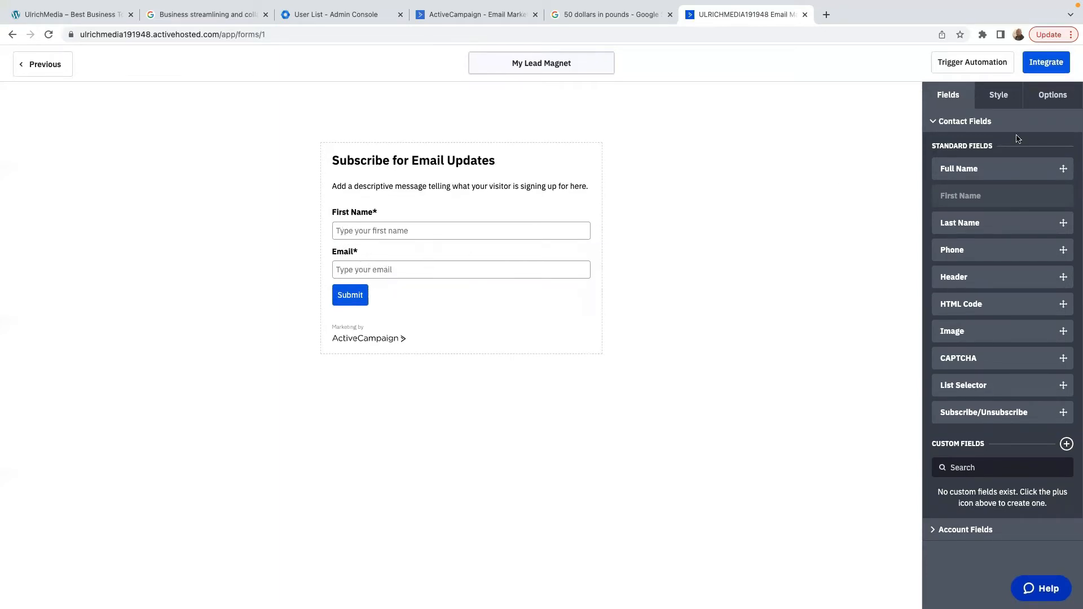
- Change the form's submit button label to "Yes I want the Free E-Book"
{"action": "left_click", "coordinate": [361, 297]}
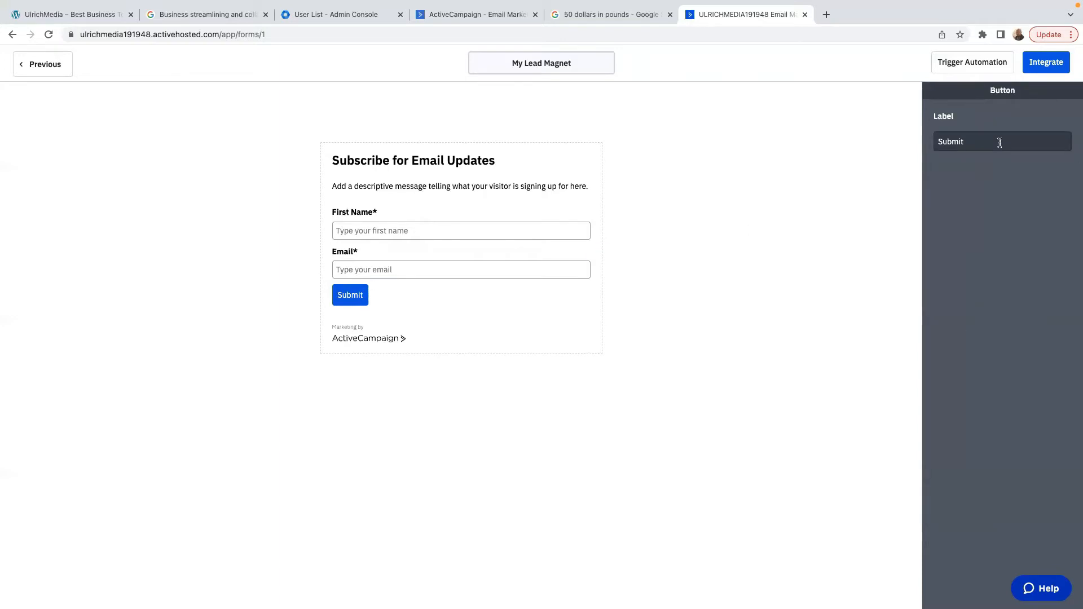
{"action": "key", "text": "BackSpace"}
{"action": "key", "text": "BackSpace"}
{"action": "key", "text": "BackSpace"}
{"action": "key", "text": "BackSpace"}
{"action": "key", "text": "BackSpace"}
{"action": "key", "text": "BackSpace"}
{"action": "type", "text": "Yes I want the Free E-Book"}
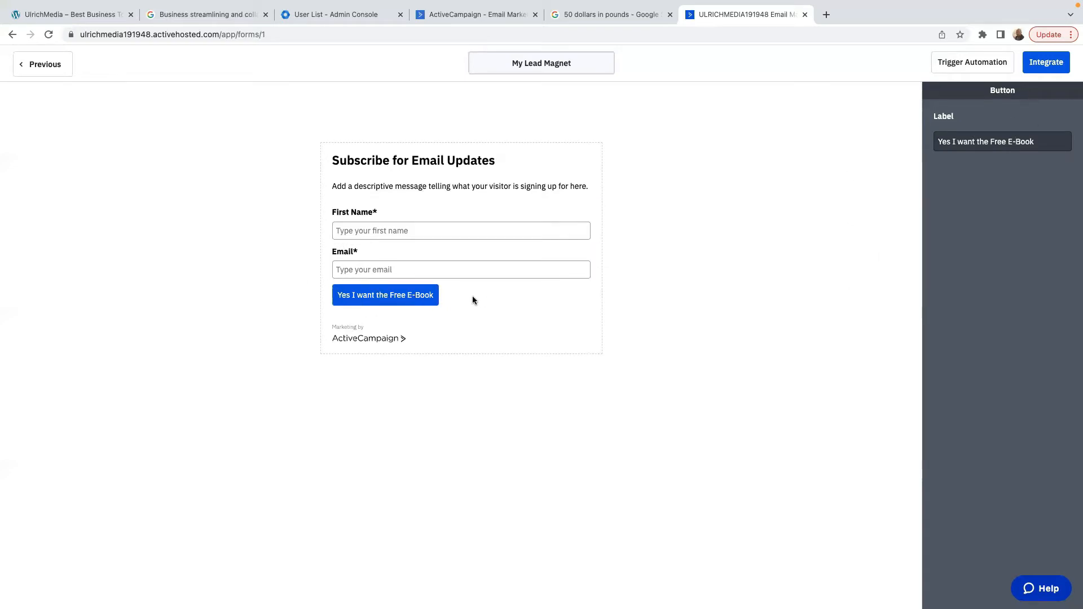
{"action": "left_click", "coordinate": [537, 235]}
{"action": "left_click", "coordinate": [646, 264]}
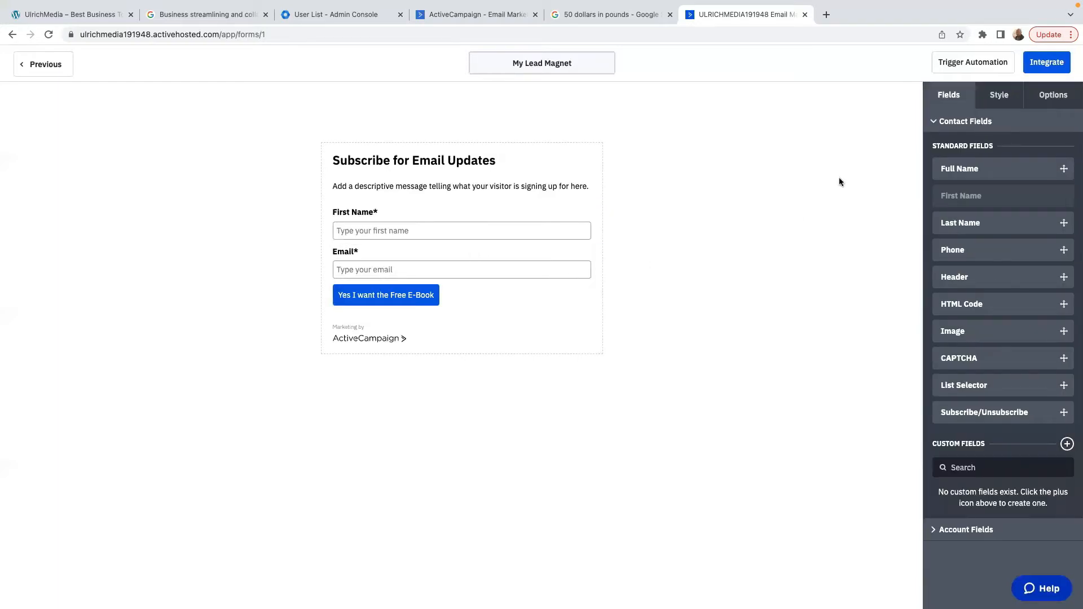
- Set the form's background colour to a light greyish blue, AEB8D6
{"action": "left_click", "coordinate": [998, 95]}
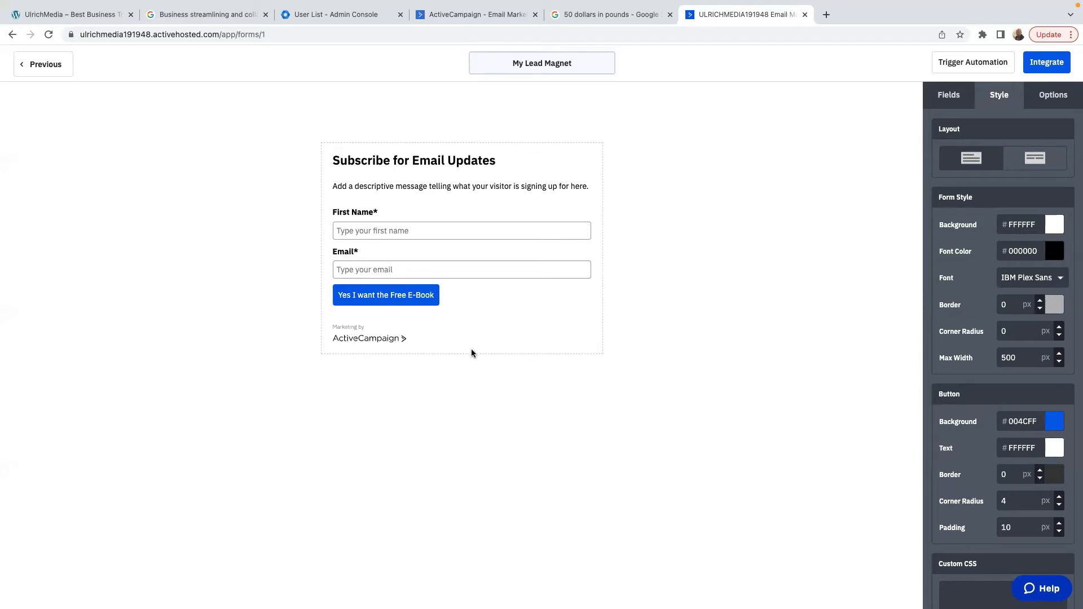
{"action": "left_click", "coordinate": [1054, 228]}
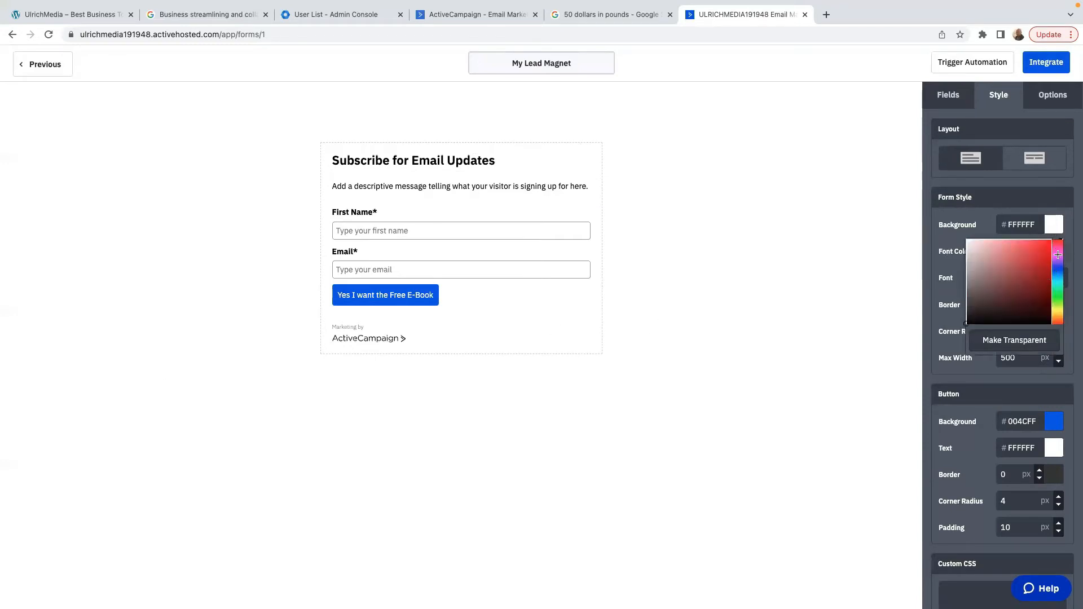
{"action": "left_click", "coordinate": [1008, 307]}
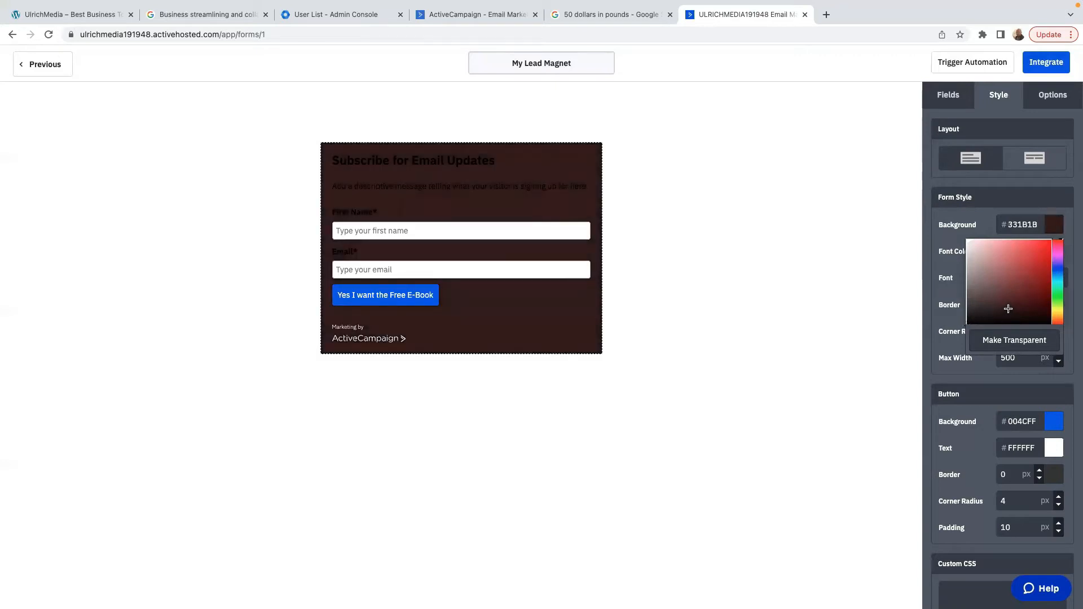
{"action": "mouse_move", "coordinate": [1008, 306]}
{"action": "left_mouse_down"}
{"action": "mouse_move", "coordinate": [1024, 275]}
{"action": "mouse_move", "coordinate": [984, 253]}
{"action": "left_mouse_up"}
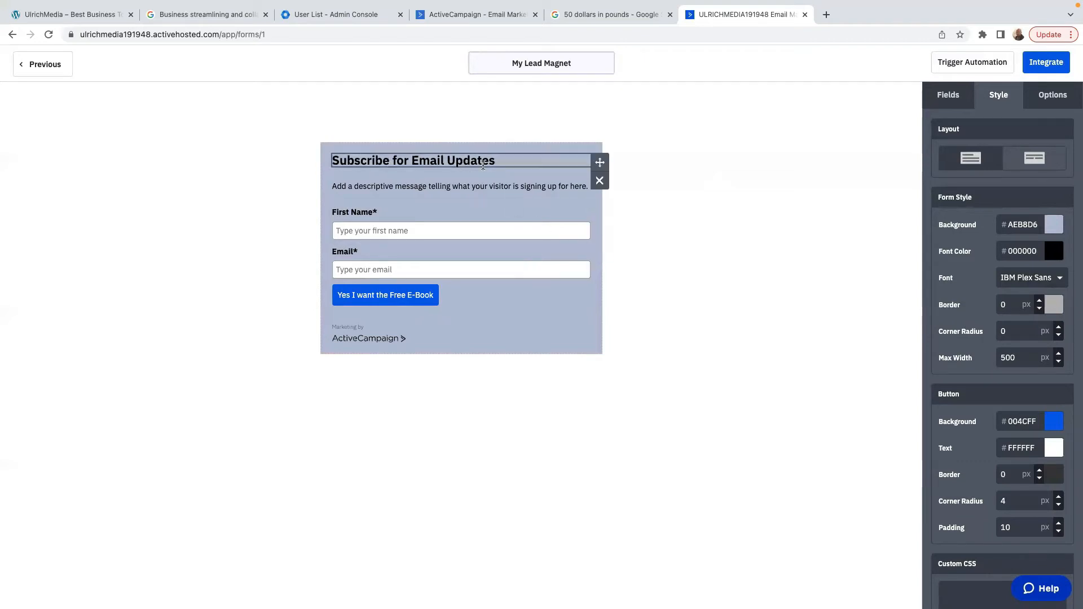
- Change the form's header text to "Improve your Business"
{"action": "left_click", "coordinate": [532, 163]}
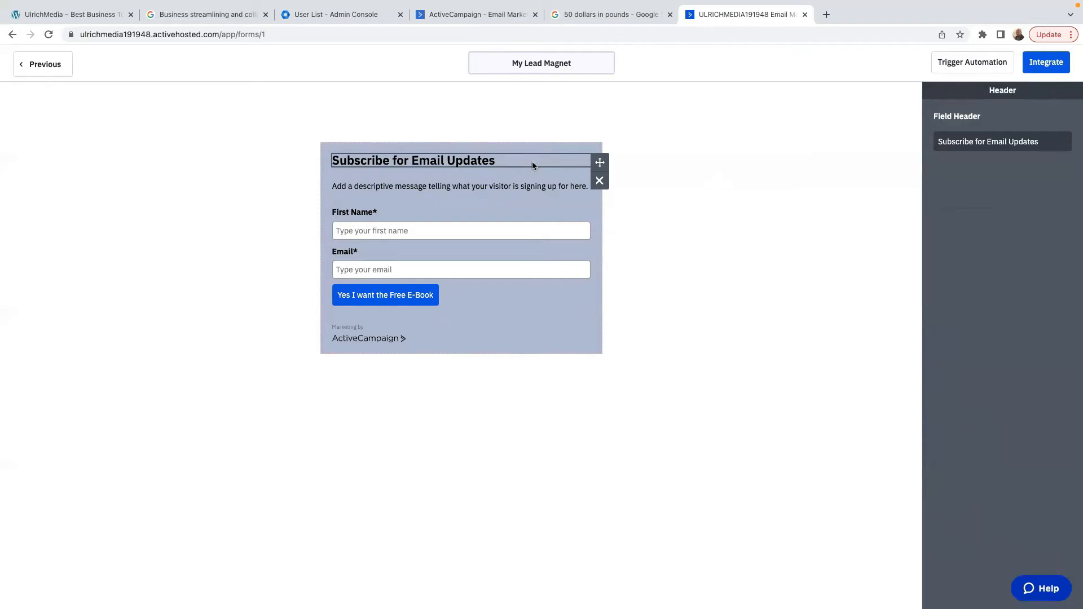
{"action": "left_click", "coordinate": [1040, 142]}
{"action": "key", "text": "BackSpace"}
{"action": "key", "text": "BackSpace"}
{"action": "key", "text": "BackSpace"}
{"action": "key", "text": "BackSpace"}
{"action": "key", "text": "BackSpace"}
{"action": "key", "text": "BackSpace"}
{"action": "key", "text": "BackSpace"}
{"action": "key", "text": "BackSpace"}
{"action": "key", "text": "BackSpace"}
{"action": "key", "text": "BackSpace"}
{"action": "key", "text": "BackSpace"}
{"action": "key", "text": "BackSpace"}
{"action": "key", "text": "BackSpace"}
{"action": "key", "text": "BackSpace"}
{"action": "key", "text": "BackSpace"}
{"action": "key", "text": "BackSpace"}
{"action": "key", "text": "BackSpace"}
{"action": "key", "text": "BackSpace"}
{"action": "key", "text": "BackSpace"}
{"action": "key", "text": "BackSpace"}
{"action": "key", "text": "BackSpace"}
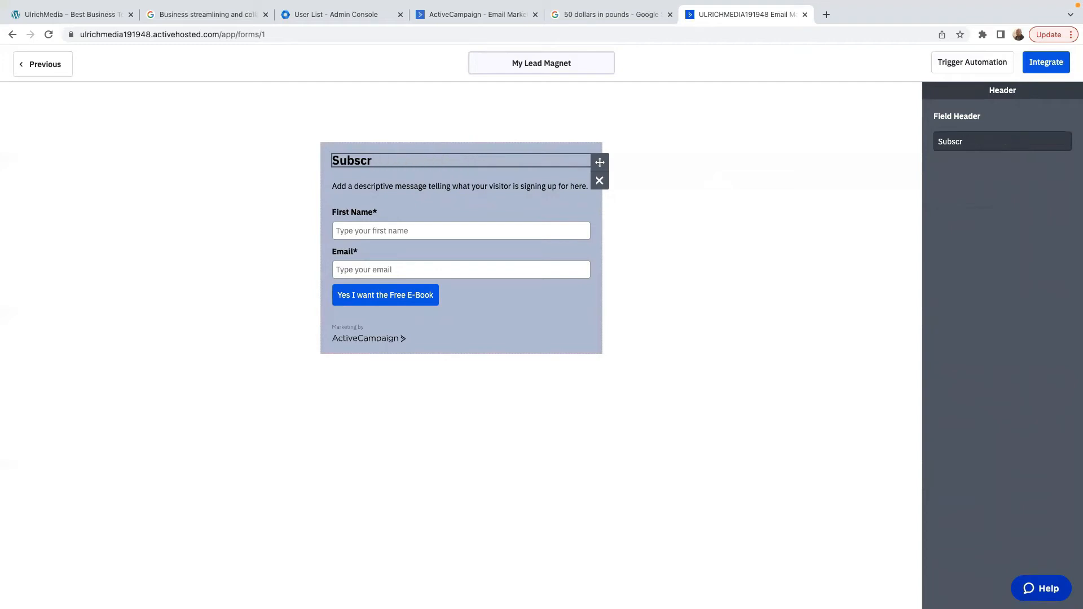
{"action": "key", "text": "BackSpace"}
{"action": "key", "text": "BackSpace"}
{"action": "key", "text": "BackSpace"}
{"action": "key", "text": "BackSpace"}
{"action": "key", "text": "BackSpace"}
{"action": "key", "text": "BackSpace"}
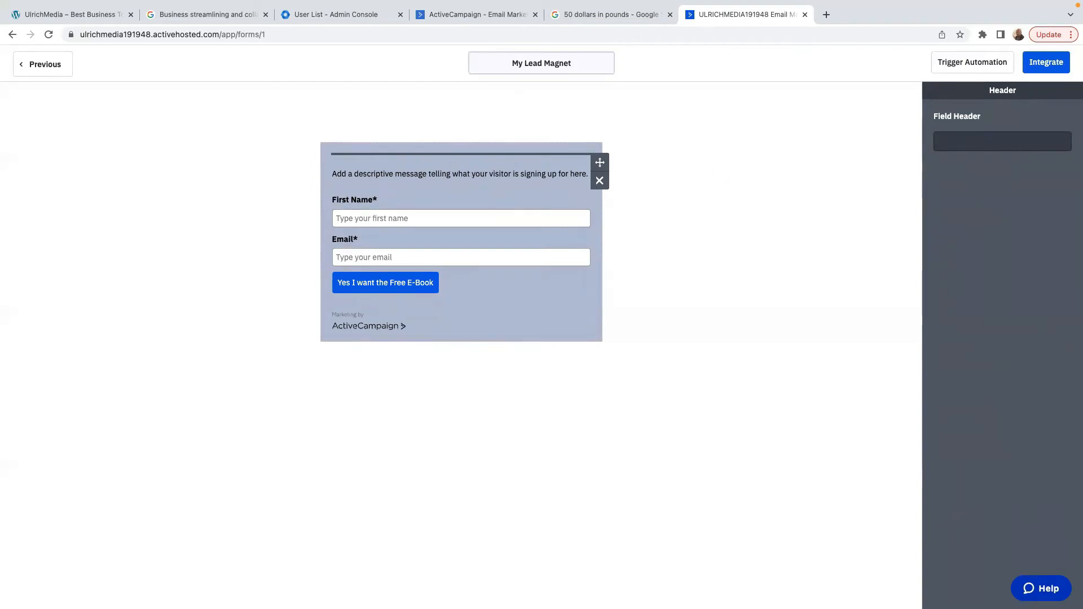
{"action": "type", "text": "H"}
{"action": "key", "text": "BackSpace"}
{"action": "type", "text": "Grab"}
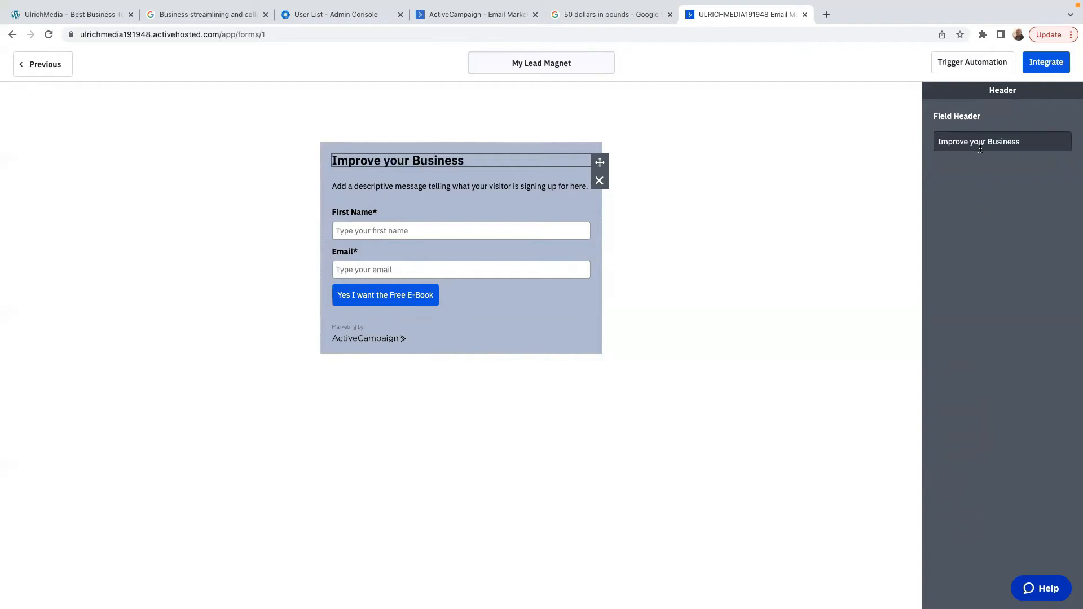
- Remove the descriptive message block from the form and turn off AC Branding
{"action": "left_click", "coordinate": [363, 189]}
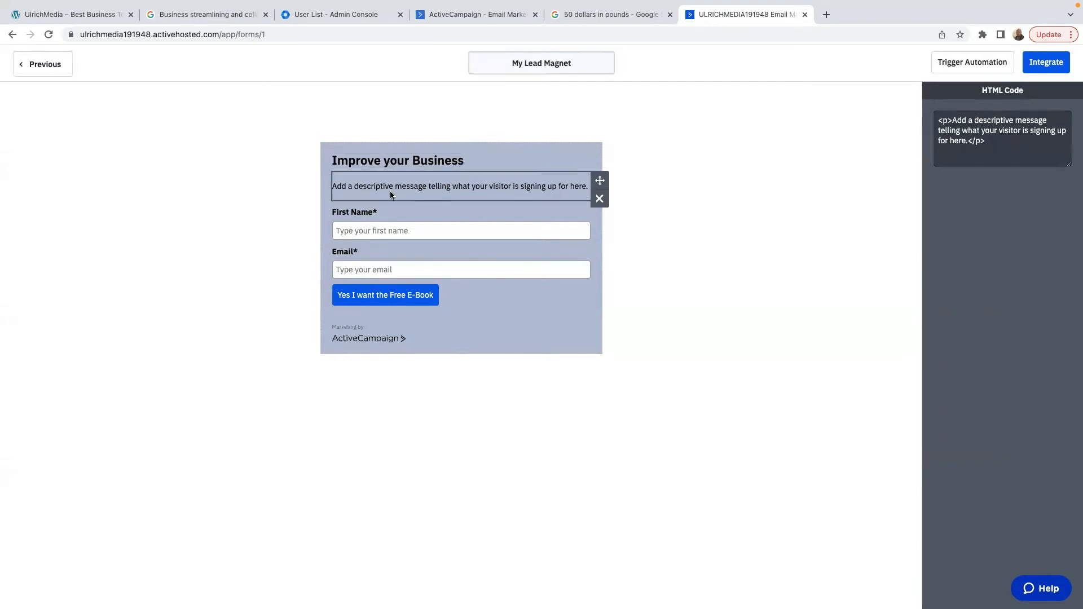
{"action": "left_click", "coordinate": [600, 200]}
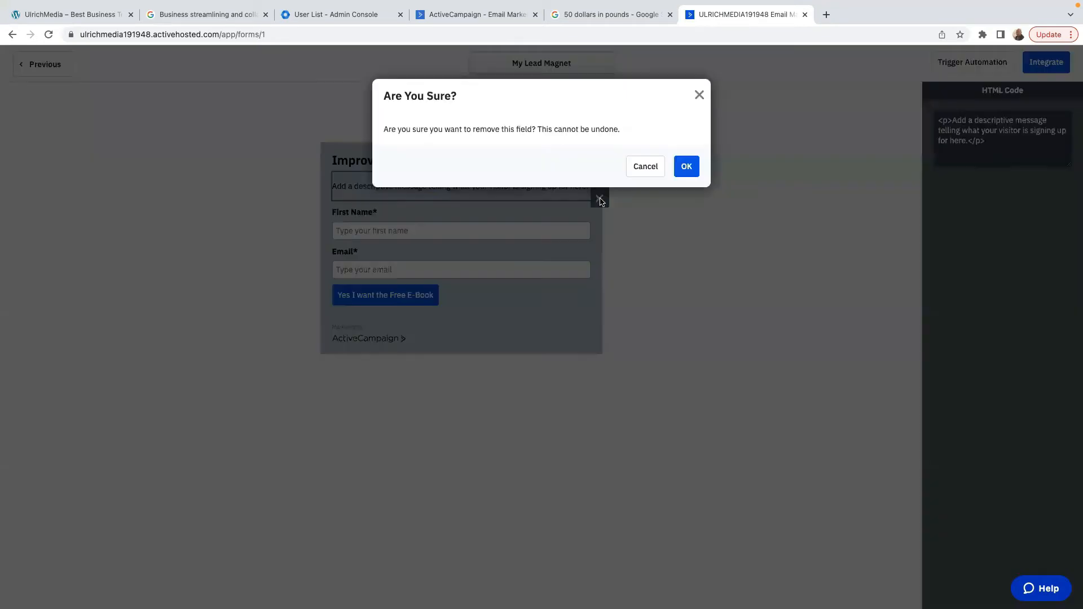
{"action": "left_click", "coordinate": [690, 171]}
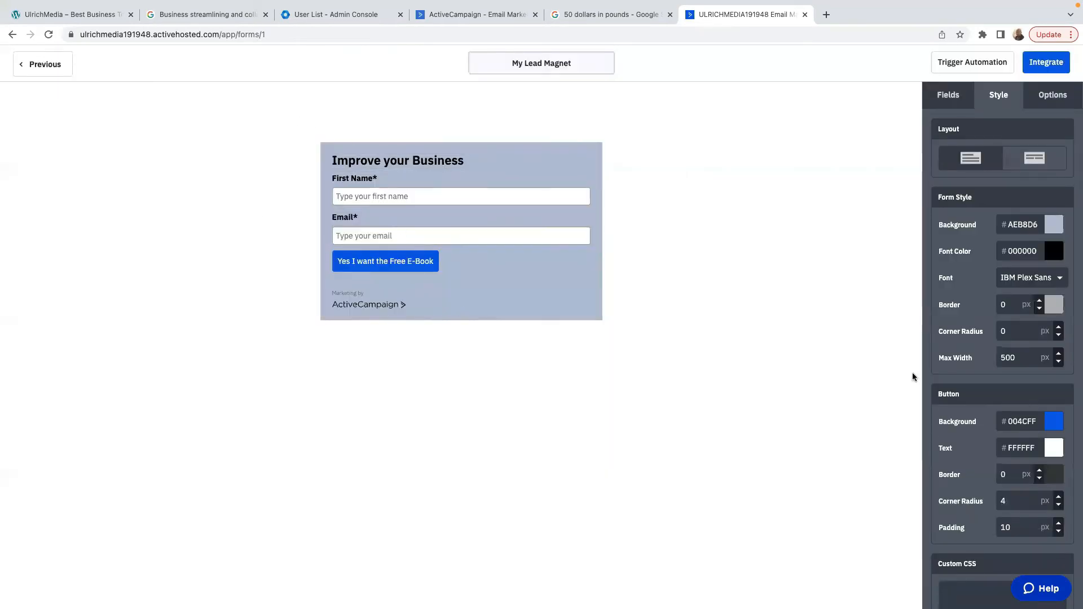
{"action": "scroll", "coordinate": [1047, 457], "scroll_direction": "down", "scroll_amount": 3}
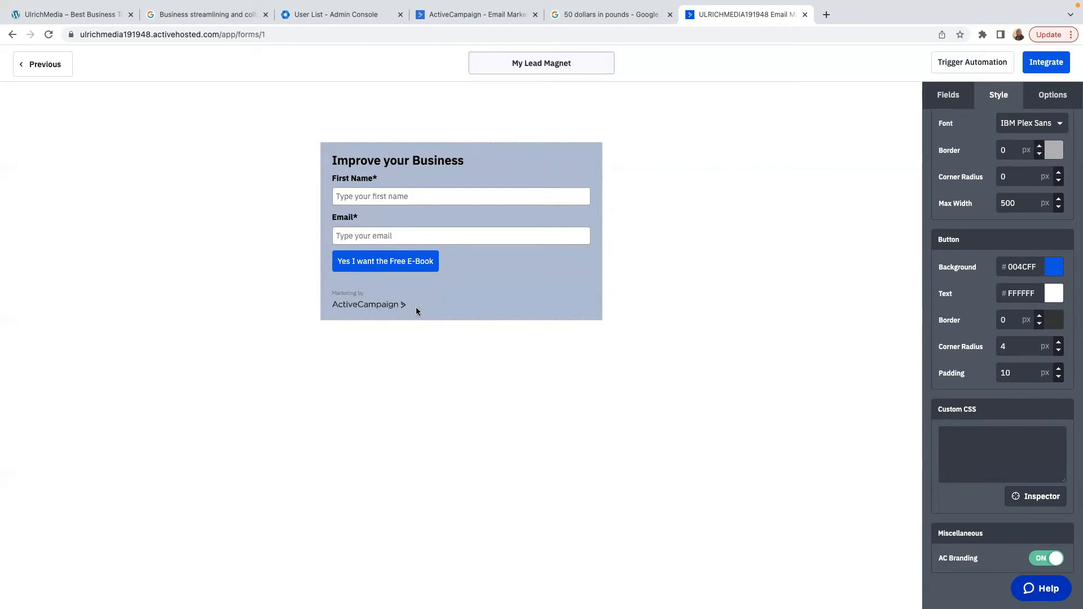
{"action": "left_click", "coordinate": [1044, 559]}
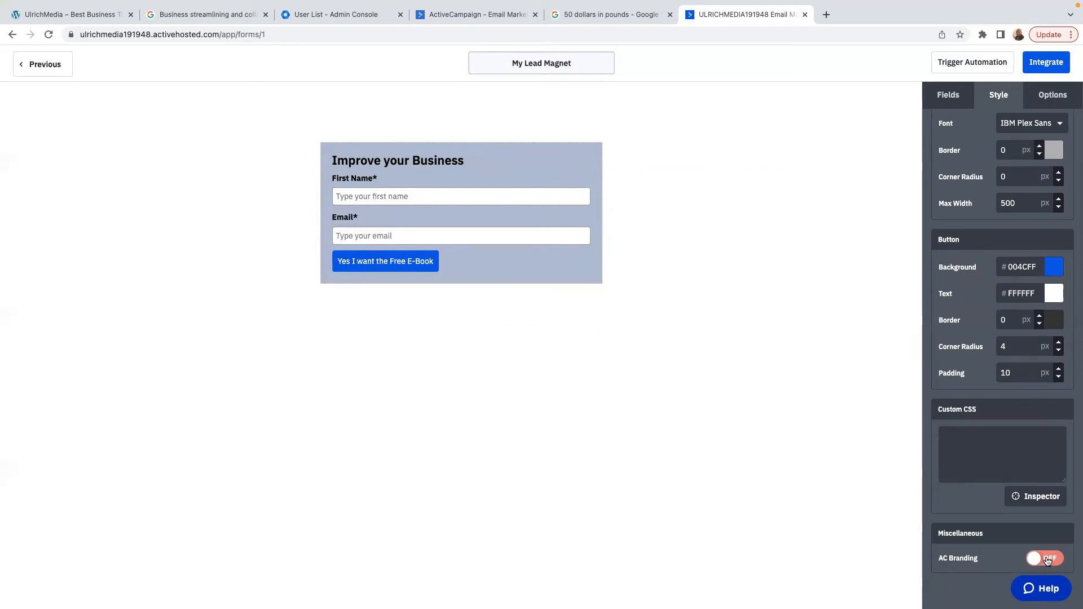
- Set the form's On Submit action to Open URL
{"action": "left_click", "coordinate": [1054, 96]}
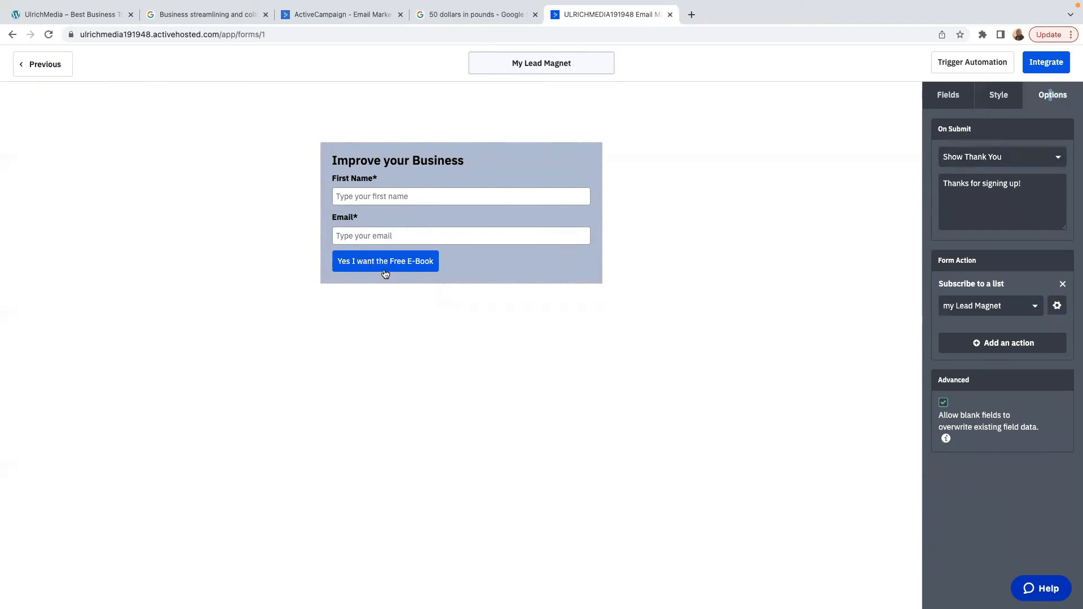
{"action": "left_click", "coordinate": [1048, 164]}
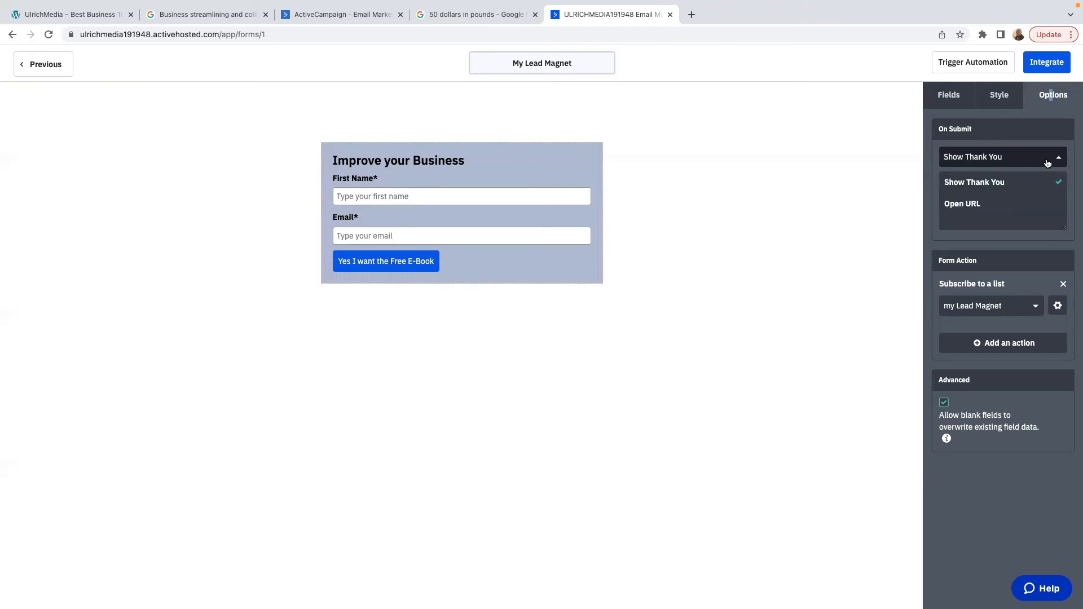
{"action": "left_click", "coordinate": [975, 204]}
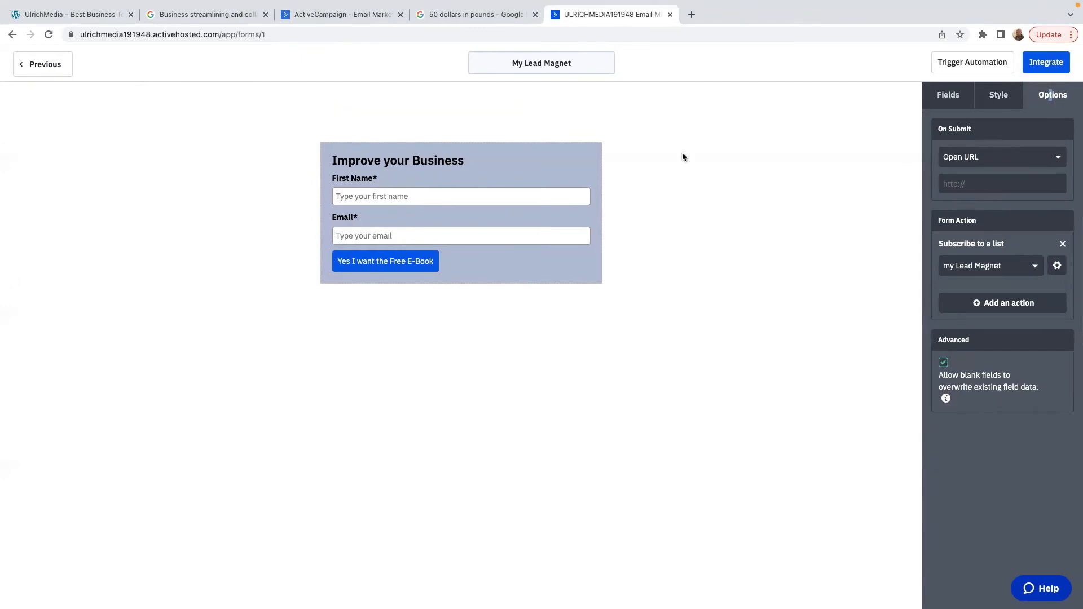
- Open acquireawebsite.com in a new browser tab and copy its address
{"action": "left_click", "coordinate": [691, 14]}
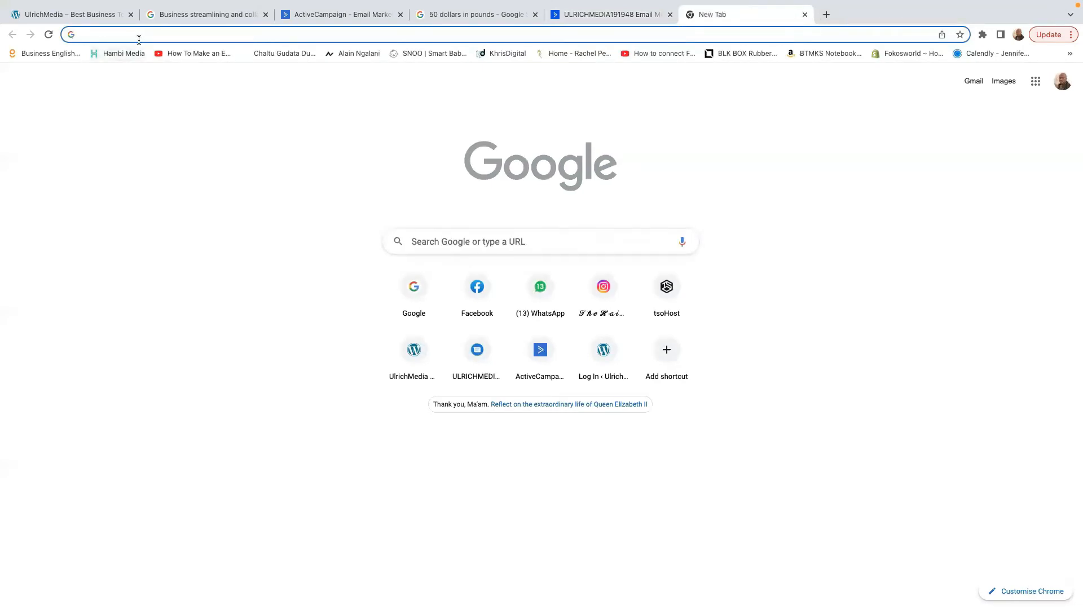
{"action": "type", "text": "acquireawebsite.com"}
{"action": "key", "text": "Return"}
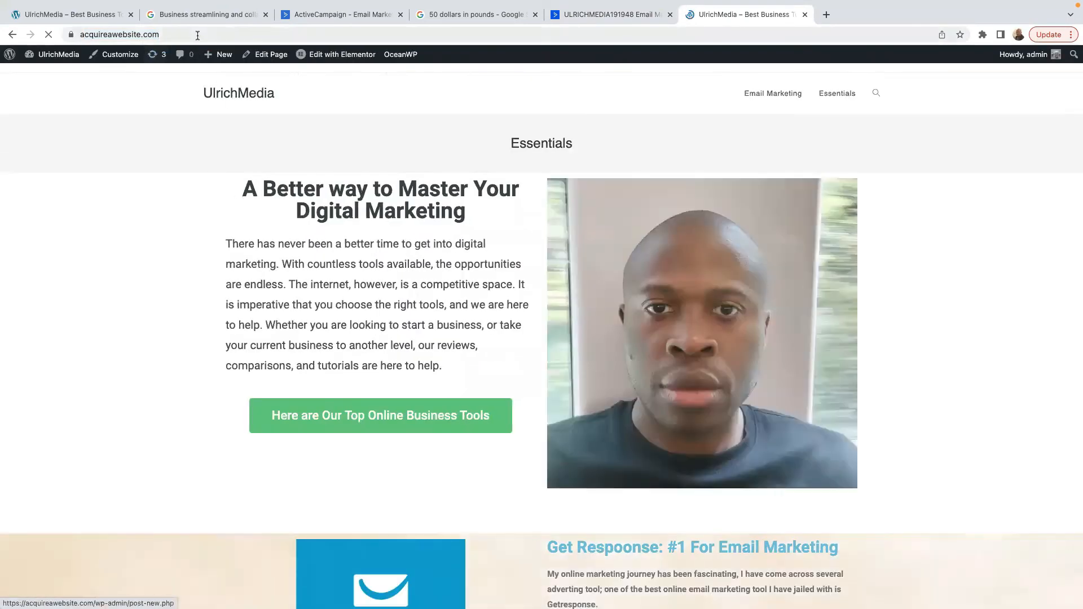
{"action": "left_click", "coordinate": [123, 35]}
{"action": "right_click", "coordinate": [123, 35]}
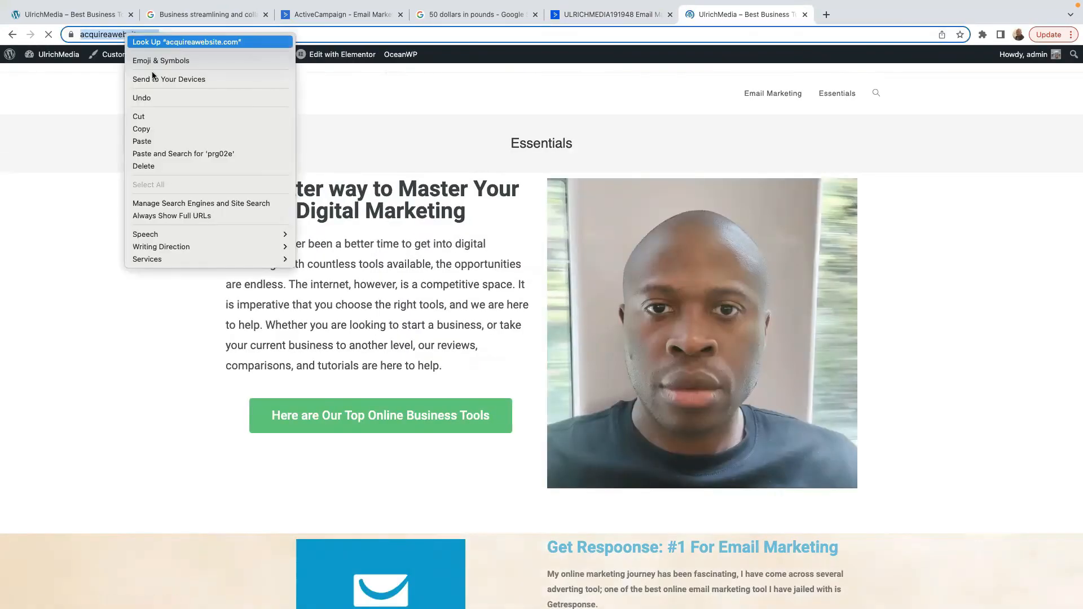
{"action": "left_click", "coordinate": [154, 131]}
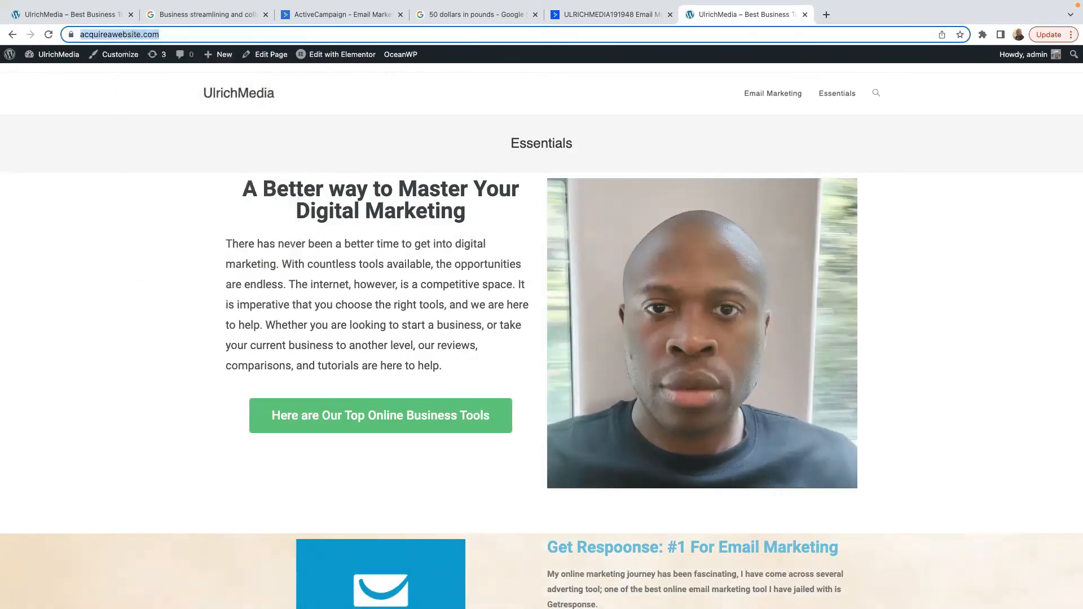
- Look through the acquireawebsite.com page that visitors reach after submitting the form
{"action": "left_click", "coordinate": [591, 16]}
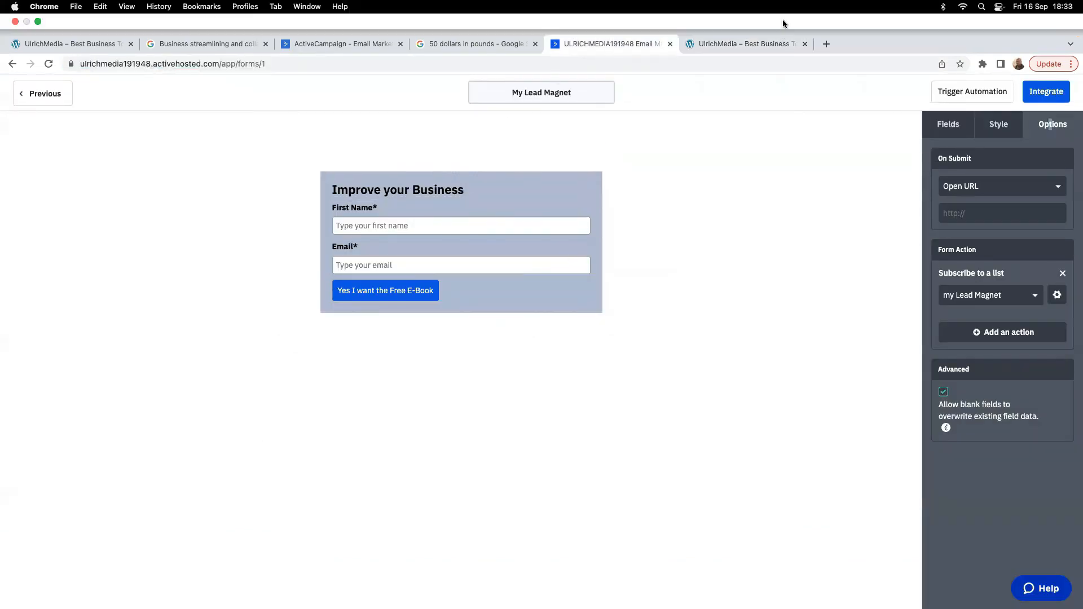
{"action": "left_click", "coordinate": [793, 13]}
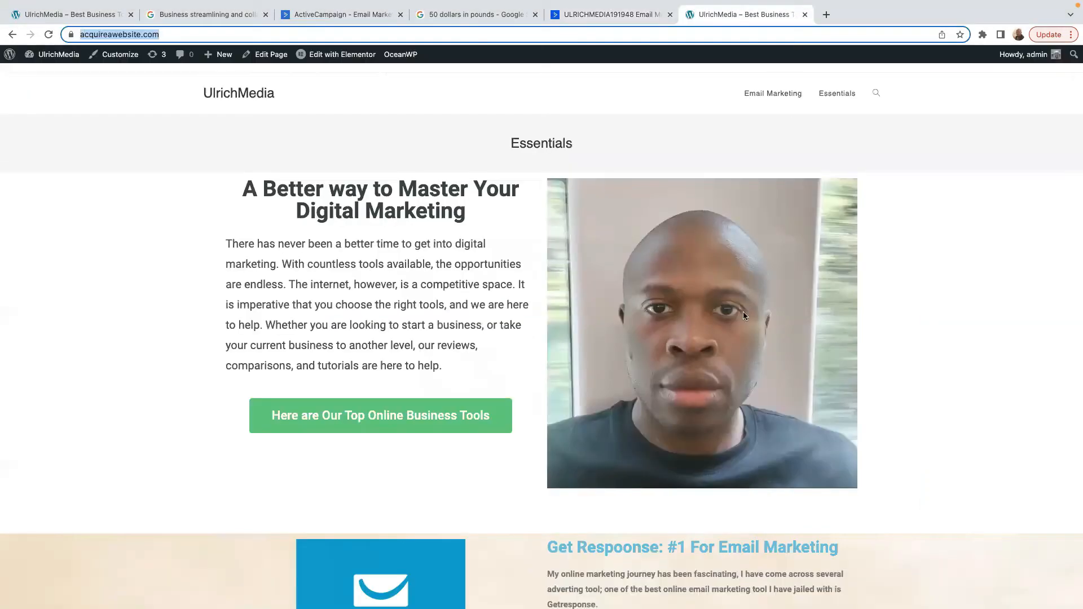
{"action": "scroll", "coordinate": [869, 387], "scroll_direction": "down", "scroll_amount": 15}
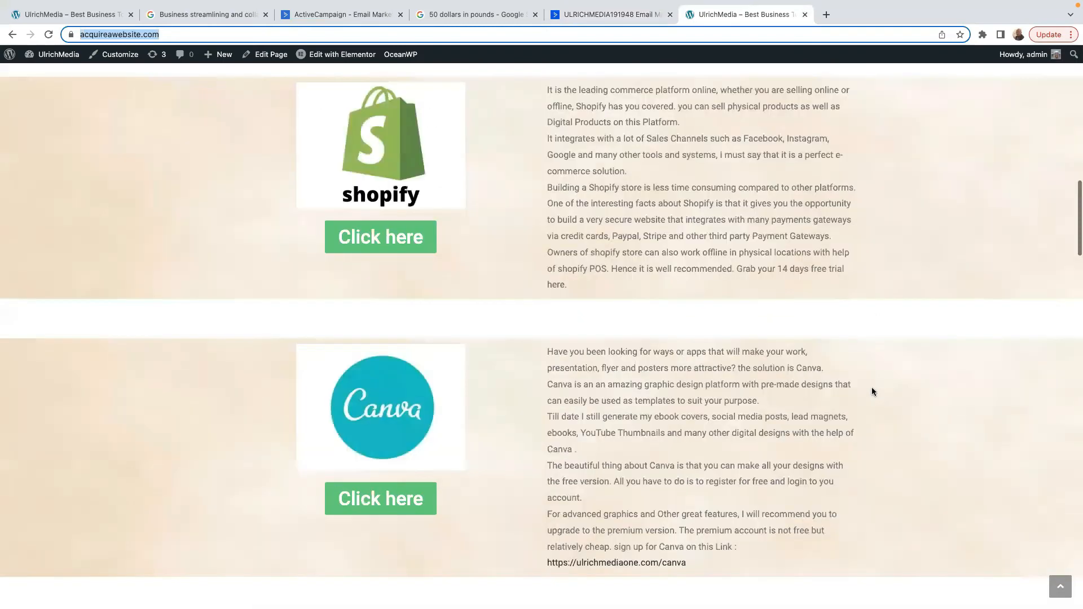
{"action": "scroll", "coordinate": [871, 387], "scroll_direction": "down", "scroll_amount": 8}
{"action": "scroll", "coordinate": [872, 387], "scroll_direction": "up", "scroll_amount": 20}
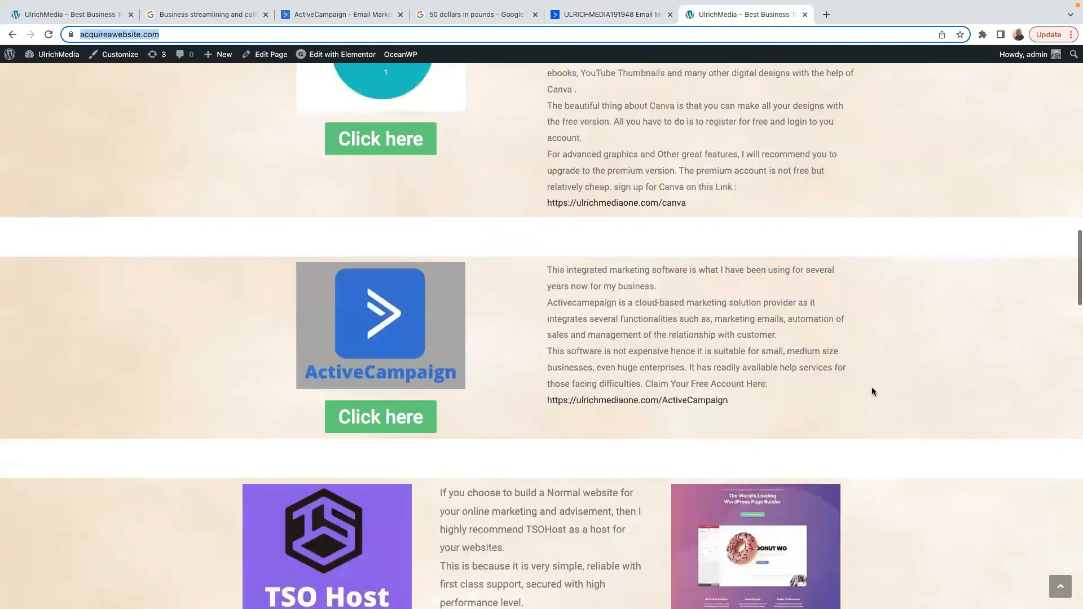
{"action": "scroll", "coordinate": [871, 387], "scroll_direction": "up", "scroll_amount": 2}
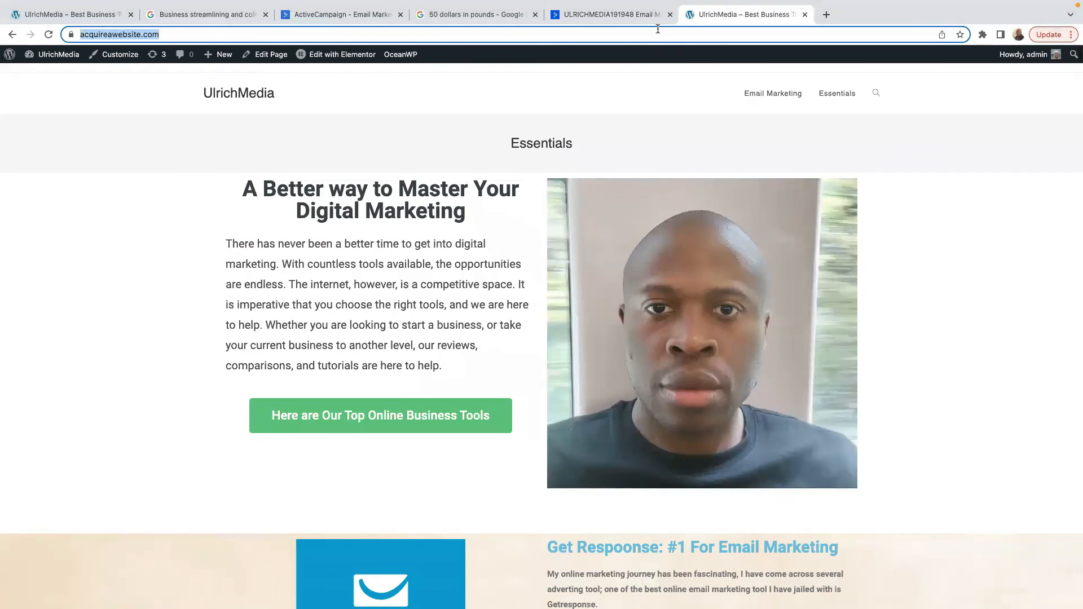
{"action": "left_click", "coordinate": [649, 15]}
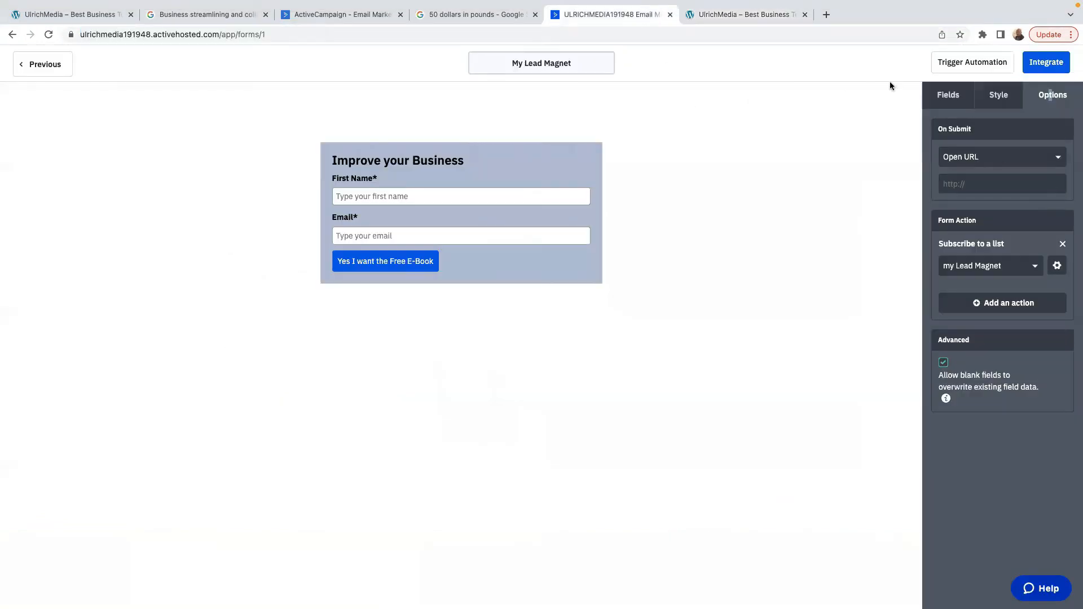
{"action": "right_click", "coordinate": [961, 184]}
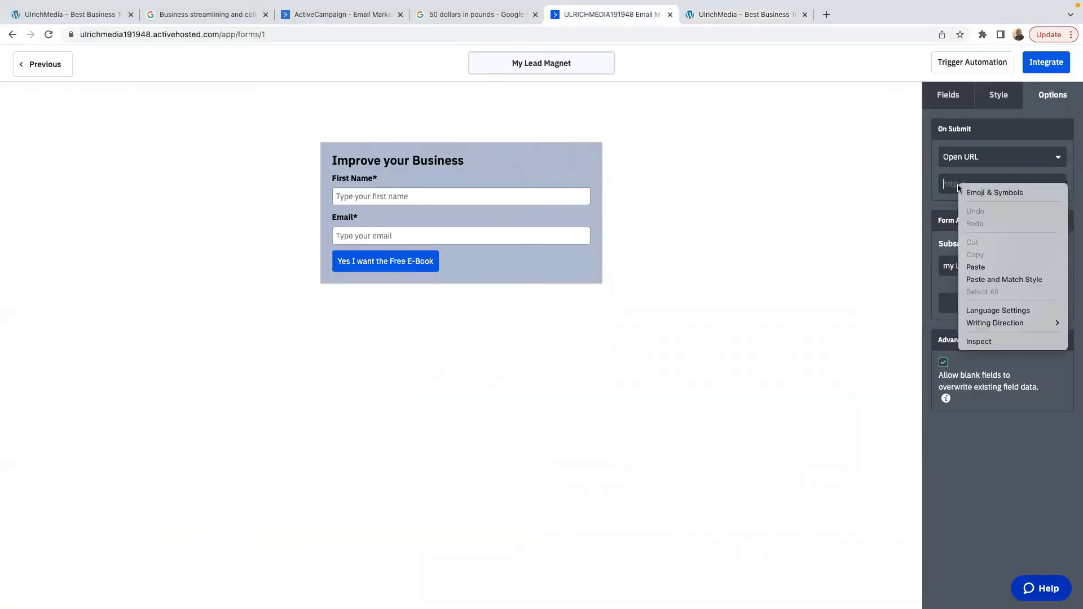
{"action": "left_click", "coordinate": [976, 267]}
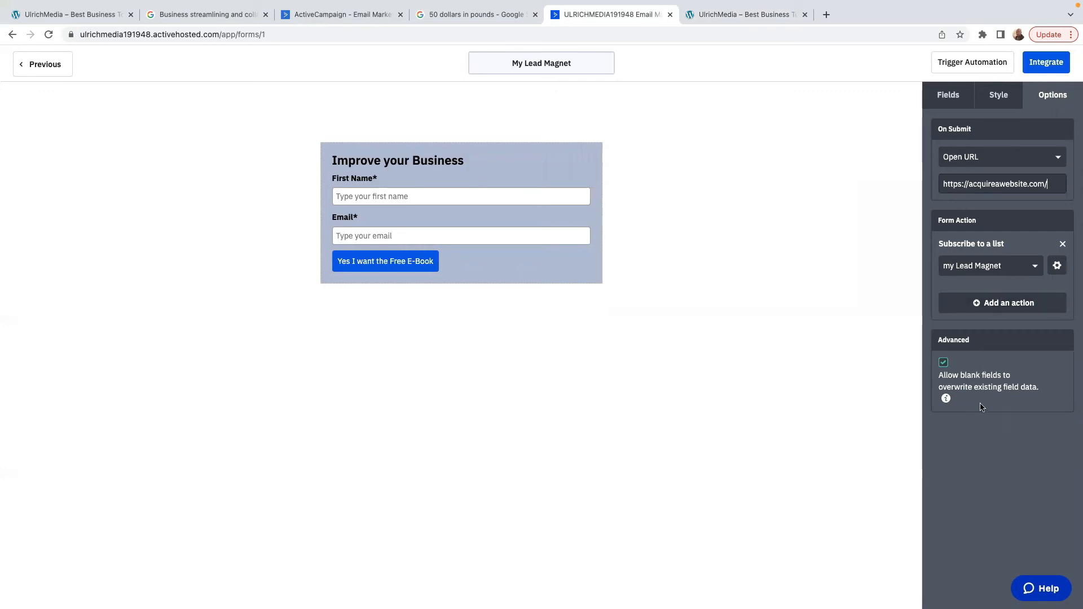
{"action": "left_click", "coordinate": [1050, 159]}
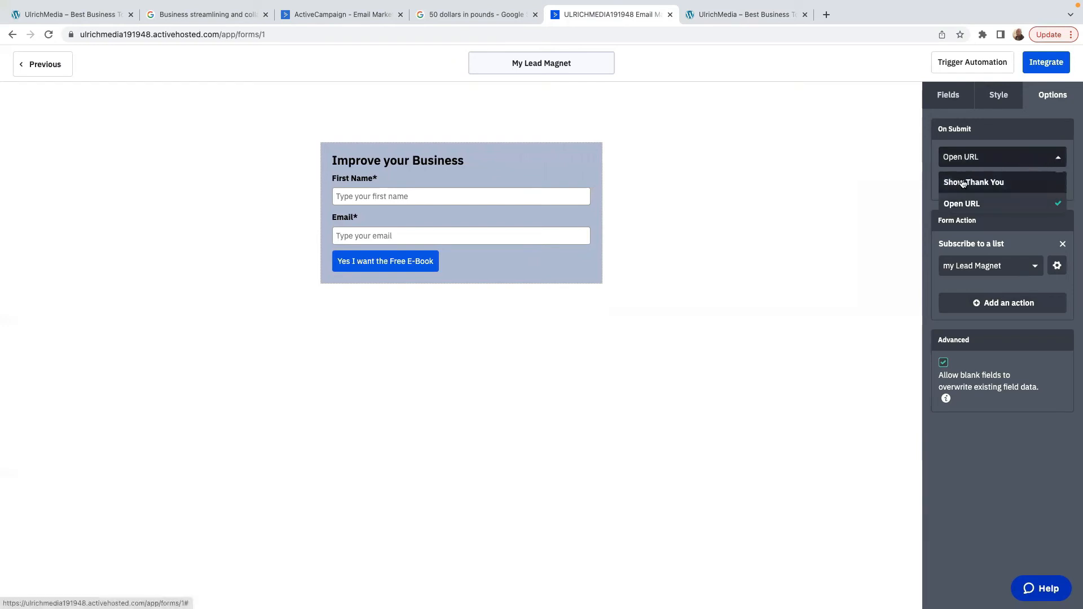
{"action": "left_click", "coordinate": [865, 189]}
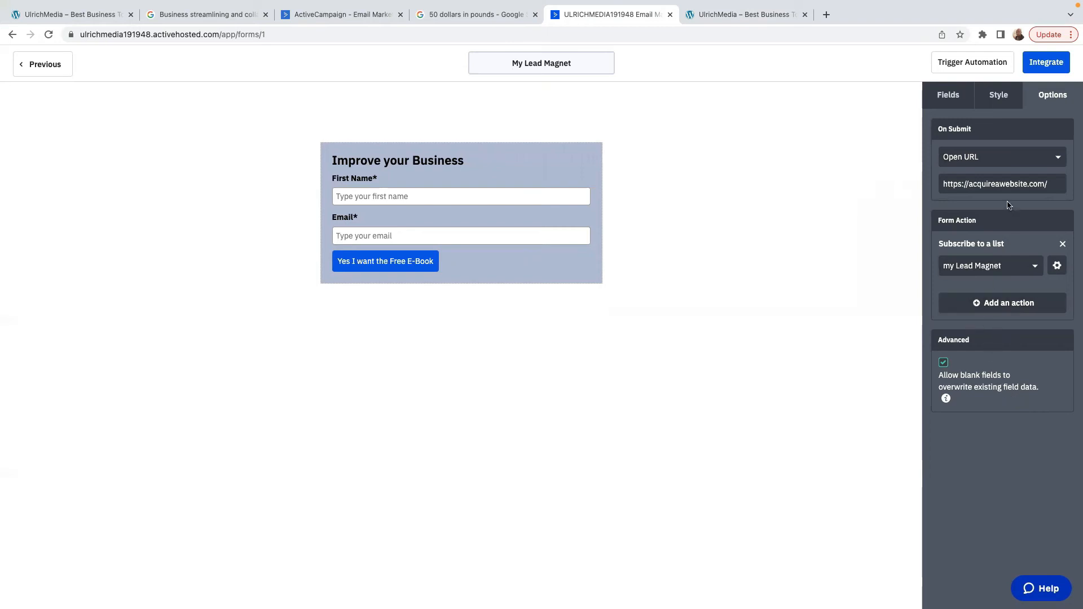
- Turn off Opt-in Confirmation for the my Lead Magnet subscribe action and save the form action
{"action": "left_click", "coordinate": [1059, 270]}
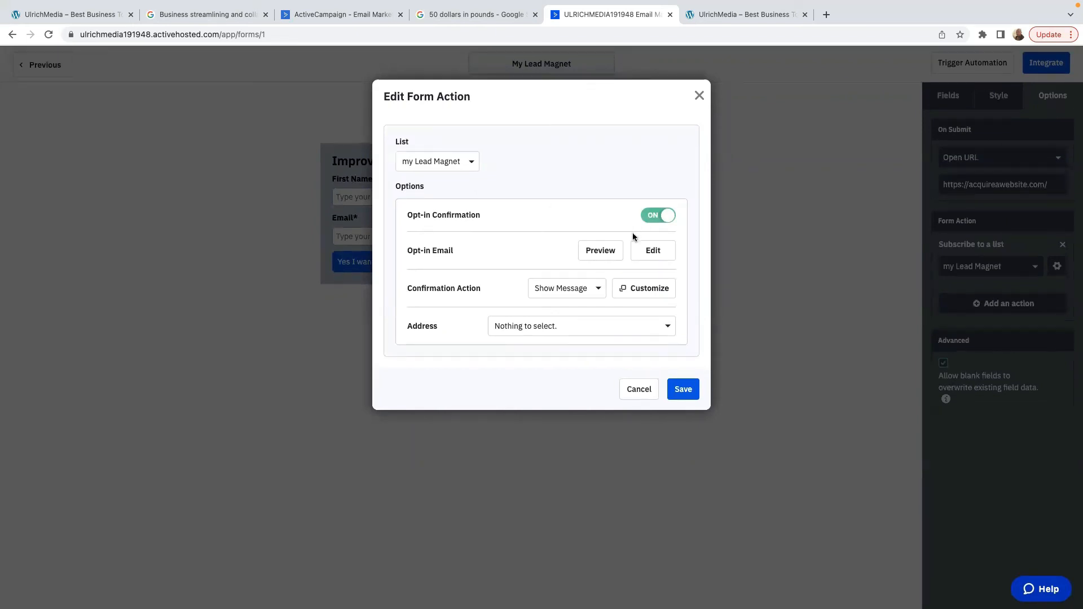
{"action": "left_click", "coordinate": [655, 217]}
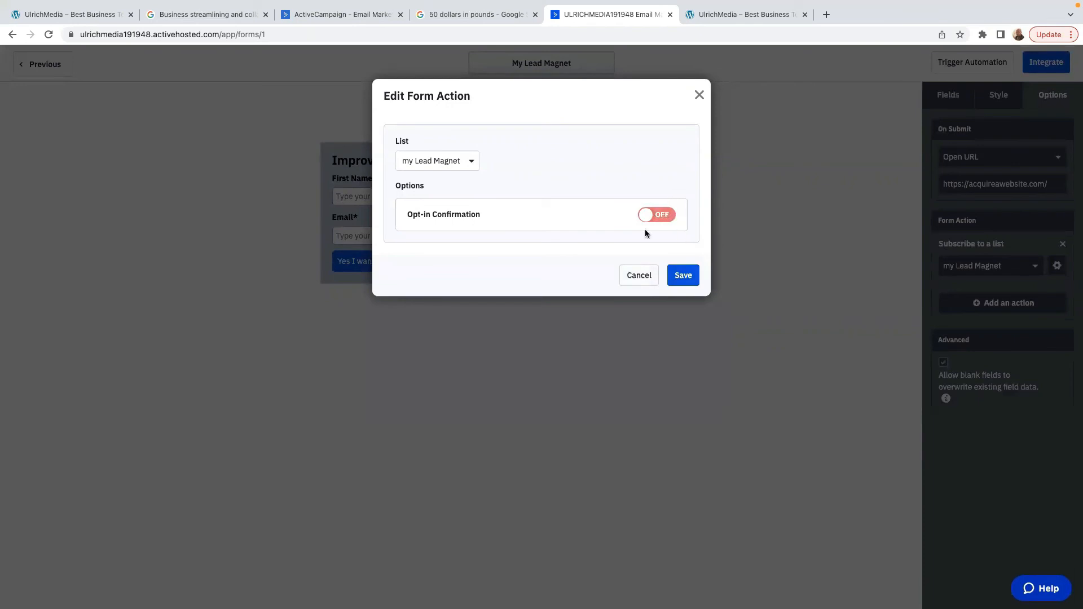
{"action": "left_click", "coordinate": [684, 277]}
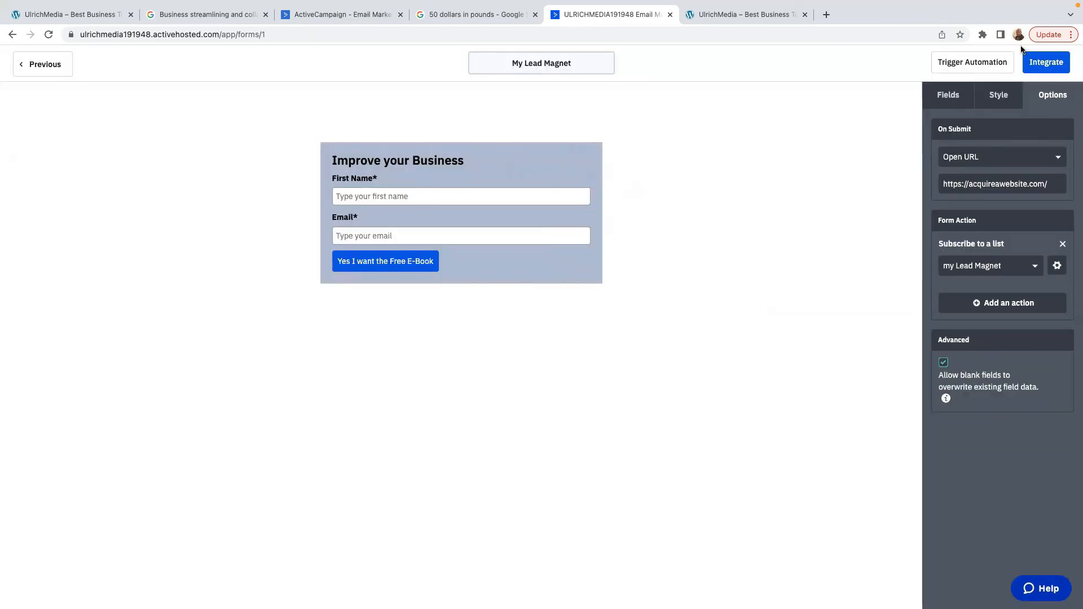
- Proceed to integrating the My Lead Magnet form and show the WordPress integration option
{"action": "left_click", "coordinate": [1047, 63]}
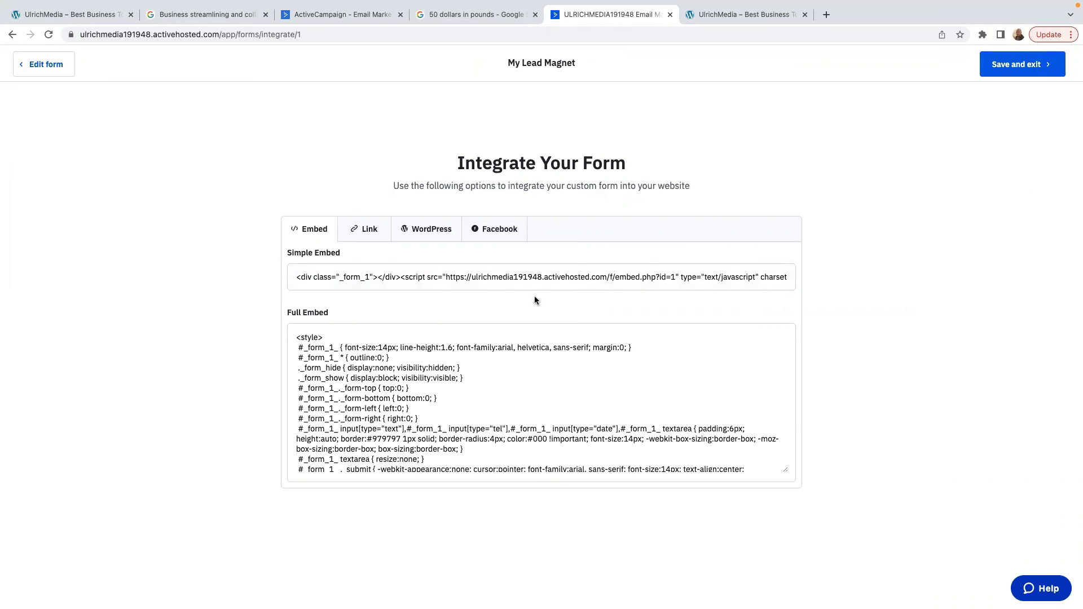
{"action": "left_click", "coordinate": [424, 231]}
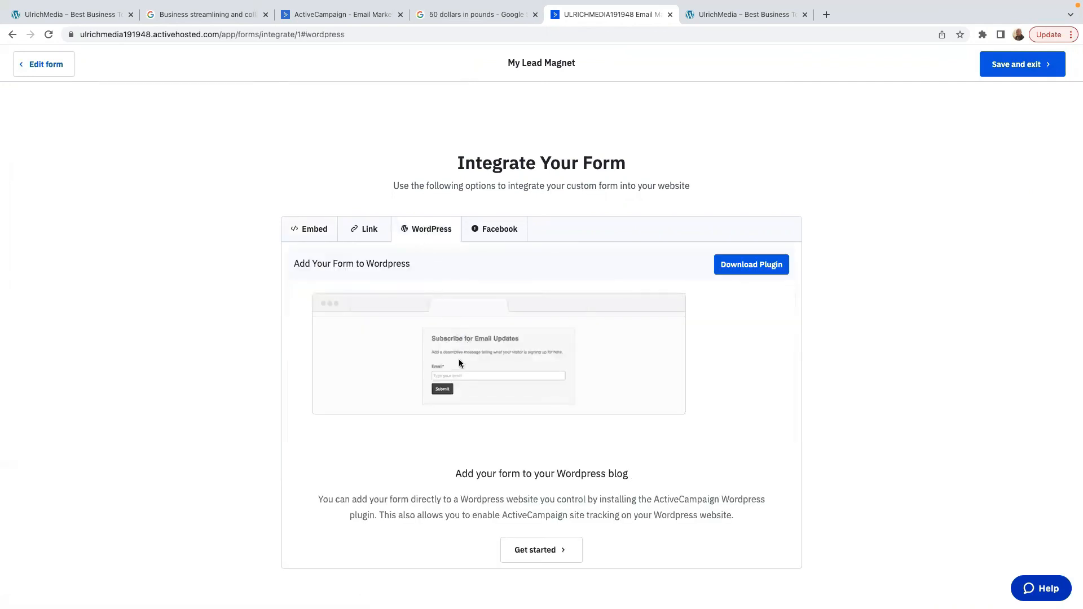